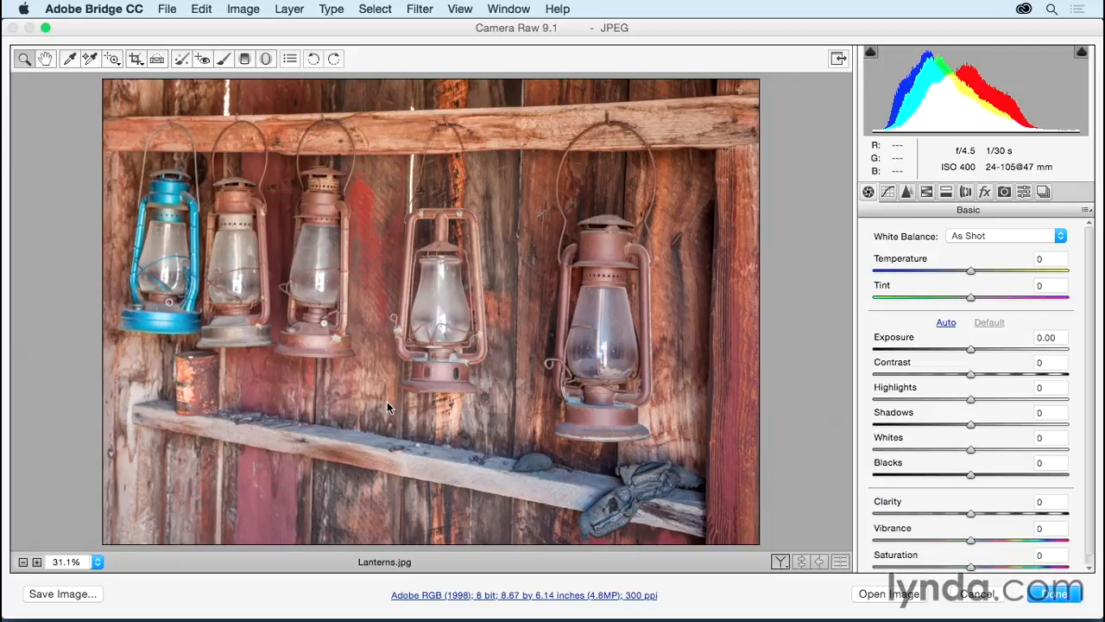
Crop the lantern photo to a full-height square with the 1 to 1 ratio, leaving out most of the blue lantern
left_click(137, 59)
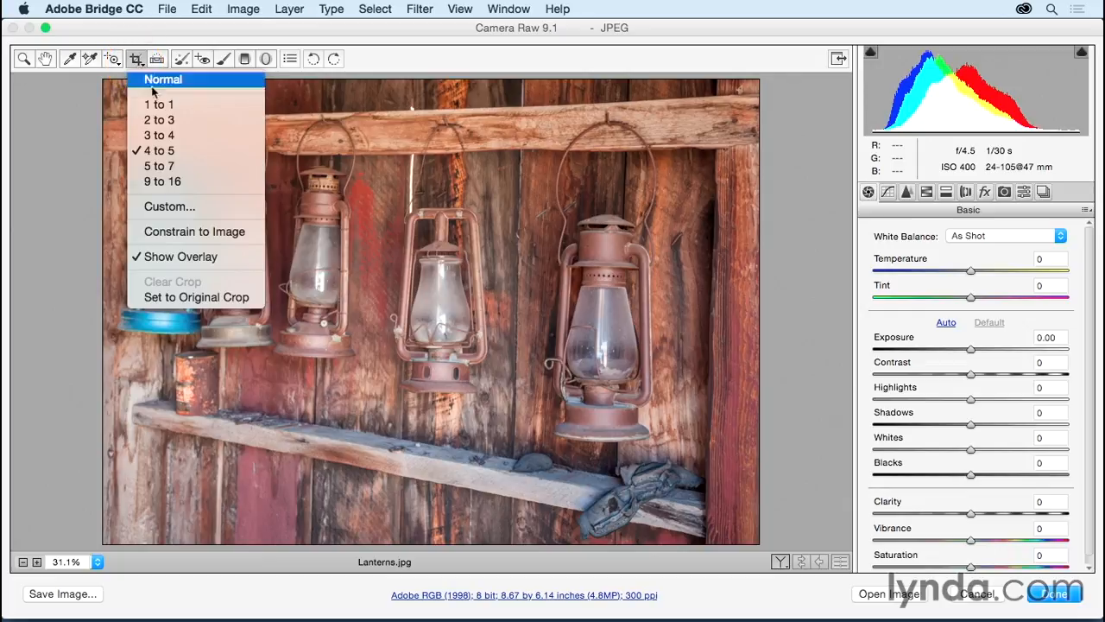
left_click(189, 104)
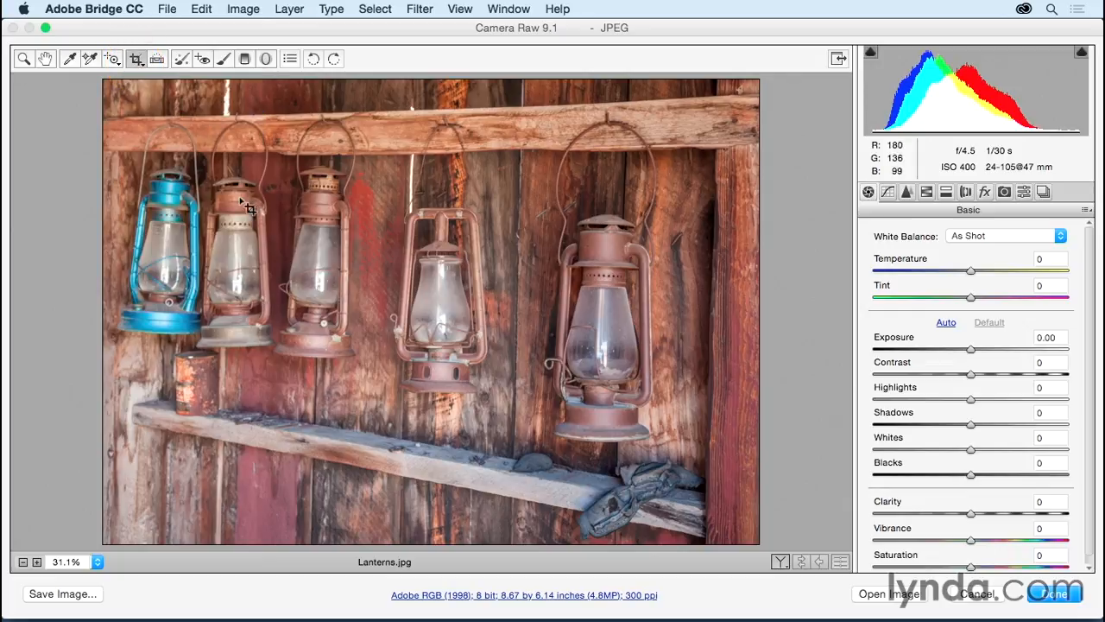
left_click_drag(186, 80, 653, 549)
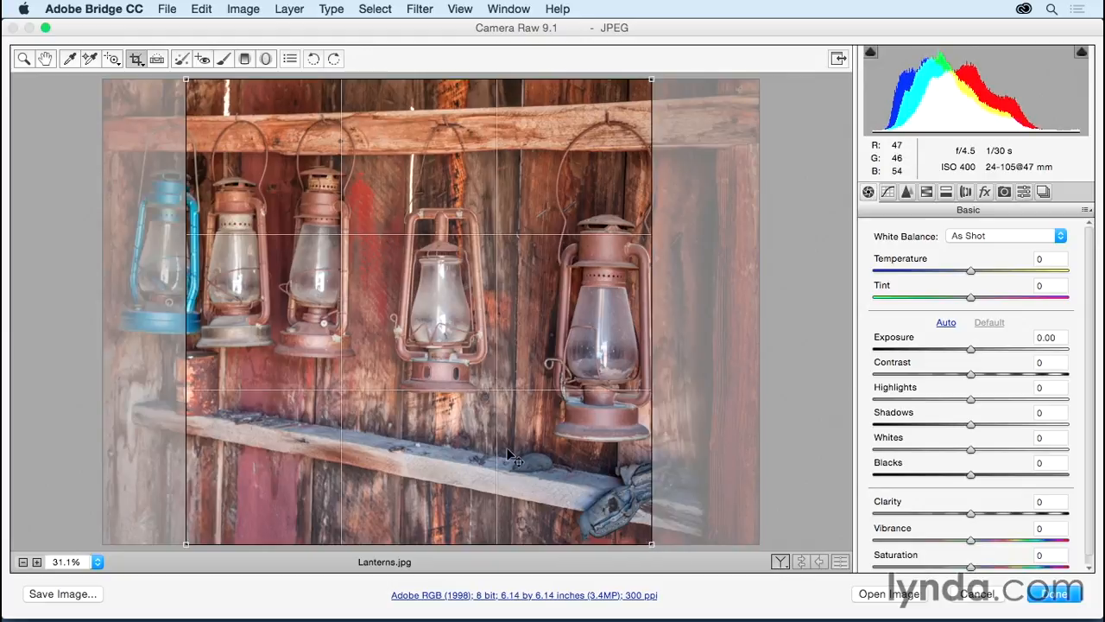
key("z")
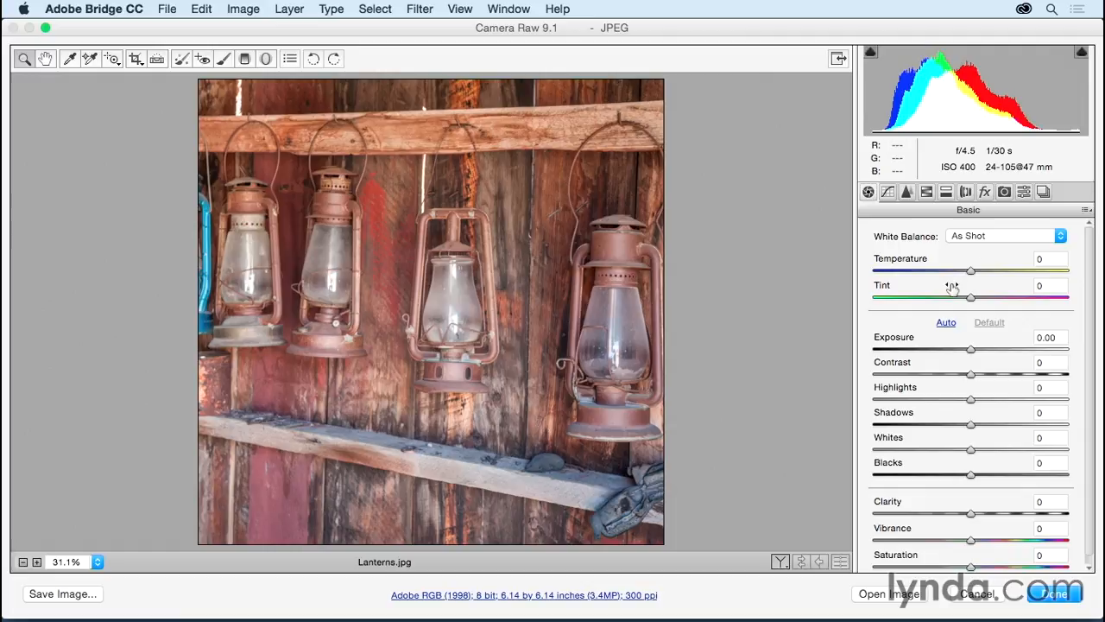
Add a white rounded-corner border with post-crop vignetting: Amount +100, Feather 0, Roundness -100 and Midpoint 6
left_click(985, 192)
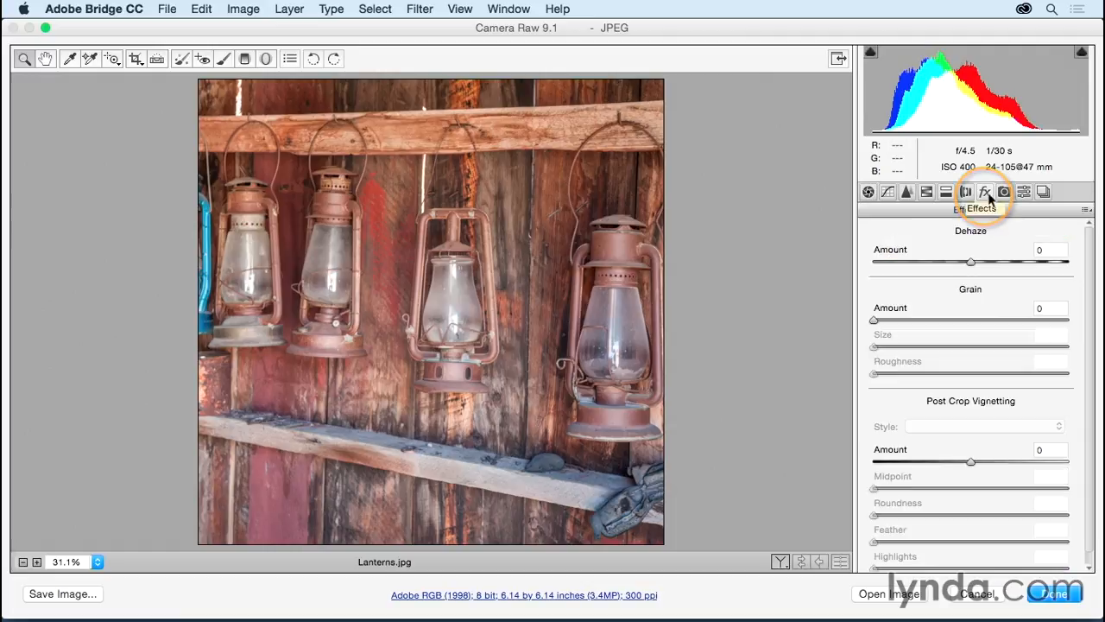
left_click_drag(971, 462, 1076, 462)
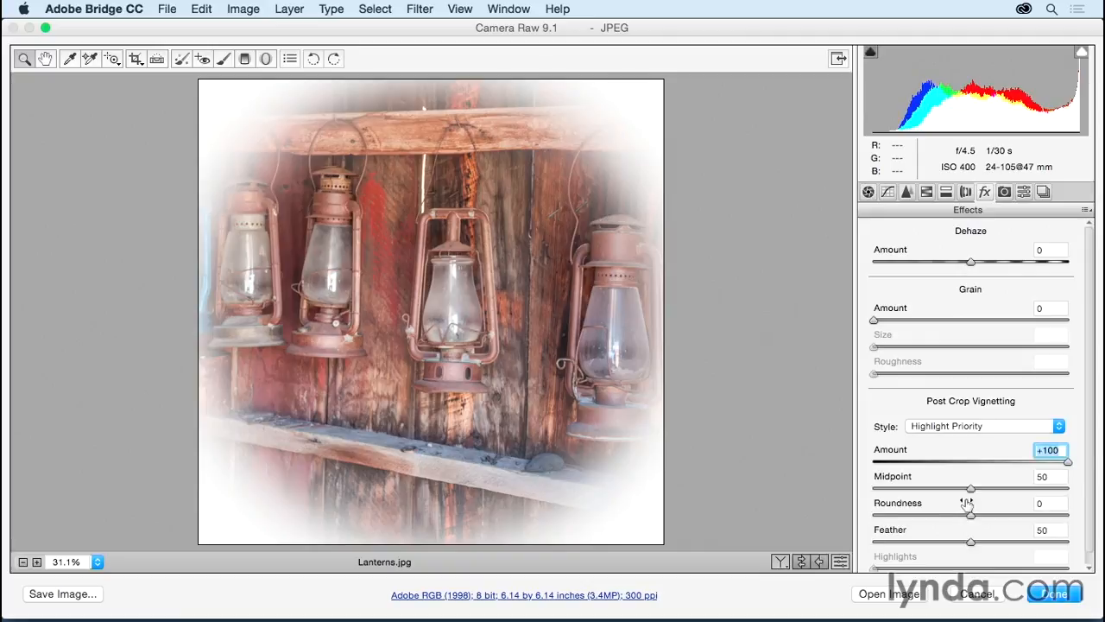
left_click_drag(972, 543, 854, 550)
left_click_drag(965, 513, 865, 519)
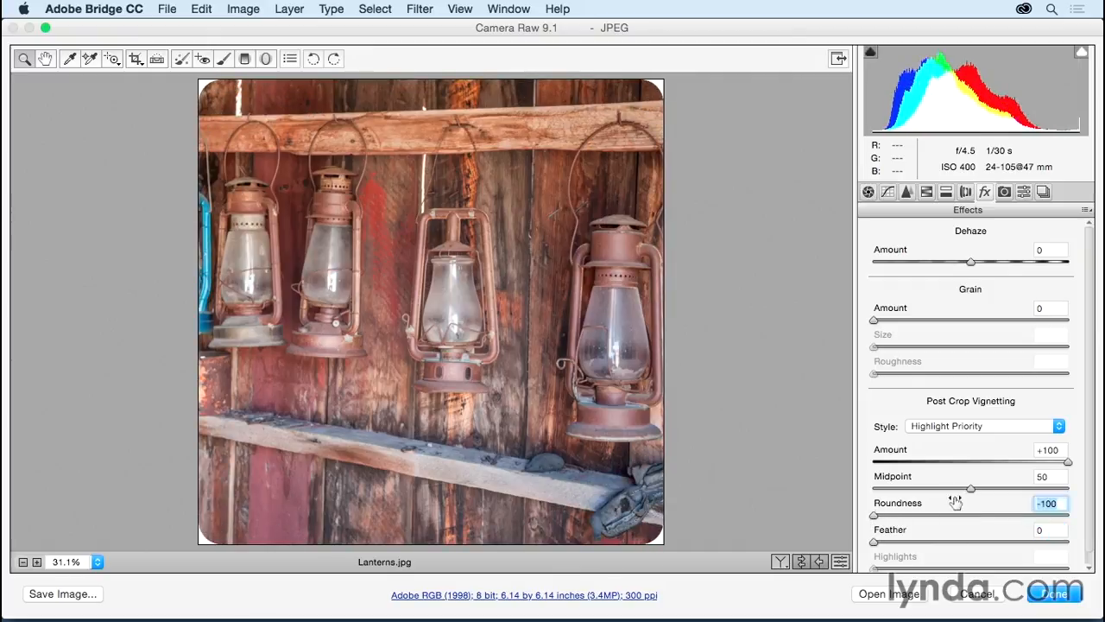
left_click_drag(972, 491, 885, 490)
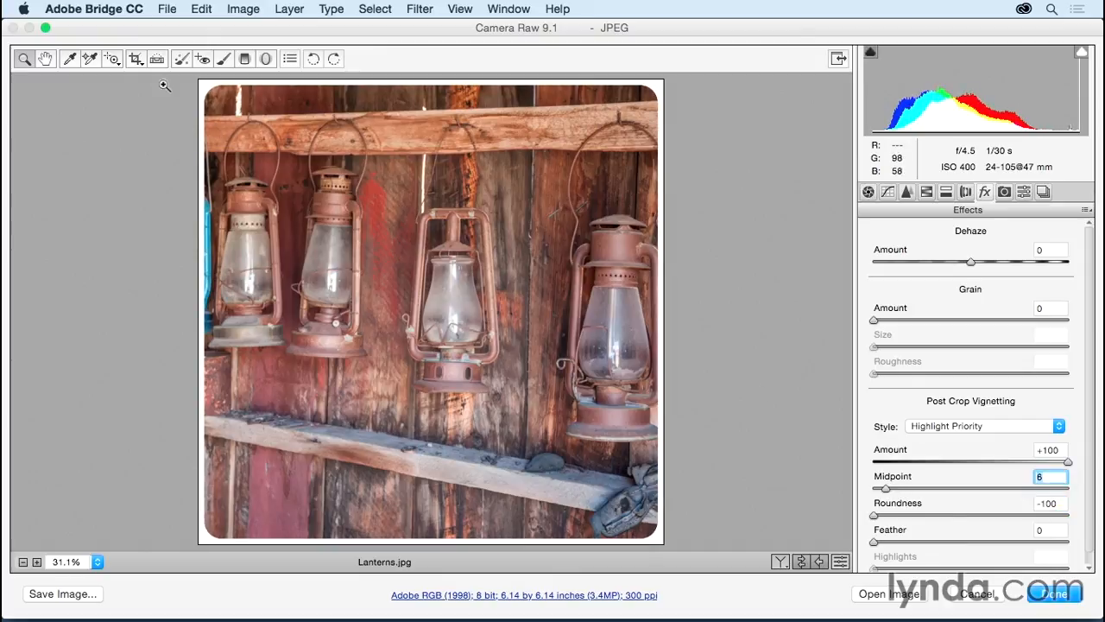
Set the photo back to its original crop so the border surrounds the full image
left_click(135, 59)
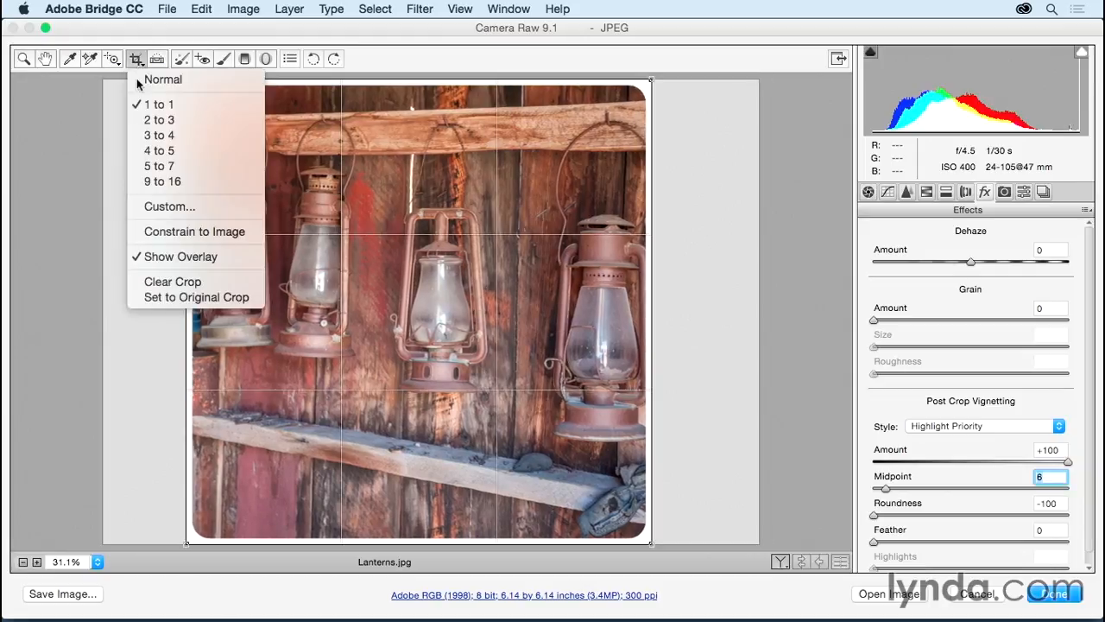
left_click(148, 298)
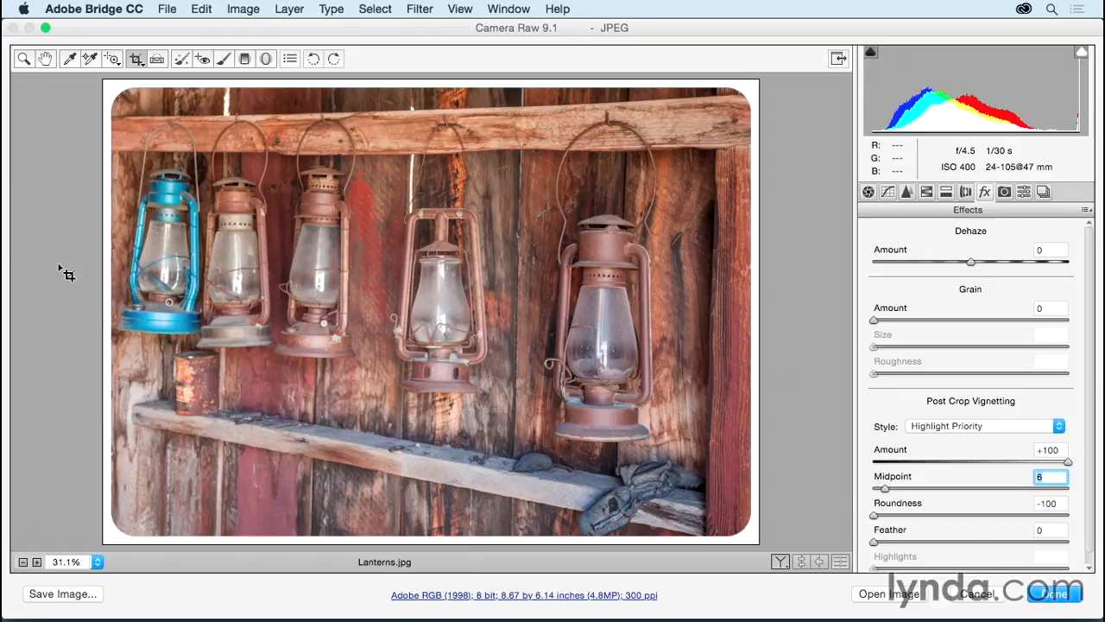
Lighten the photo's darkest tones for a faded look by setting Blacks to +58
left_click(868, 192)
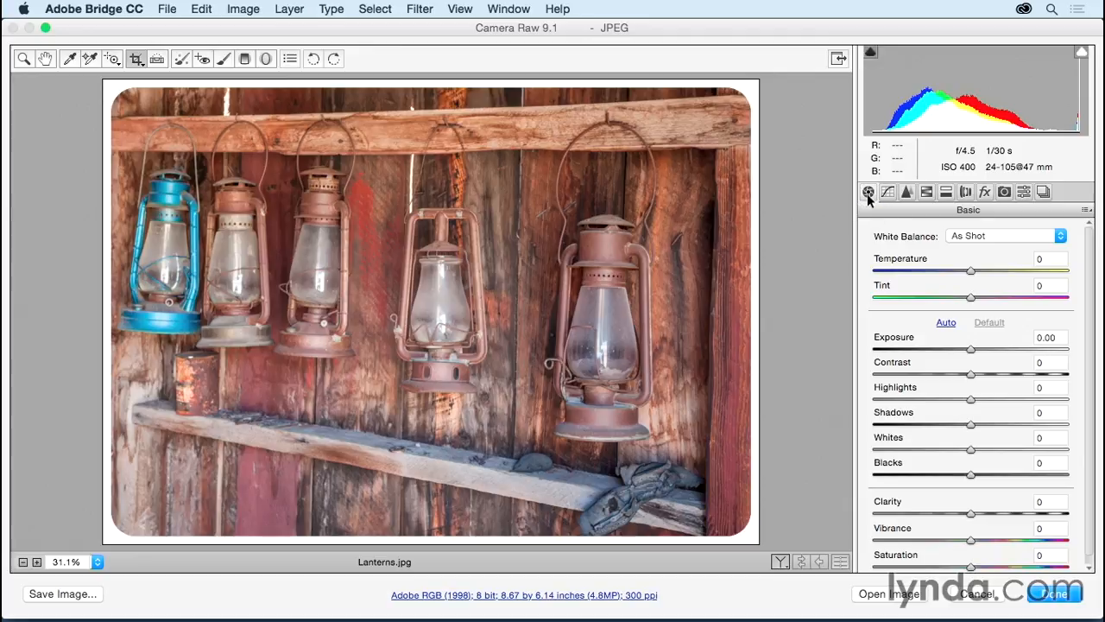
left_click_drag(973, 477, 1021, 472)
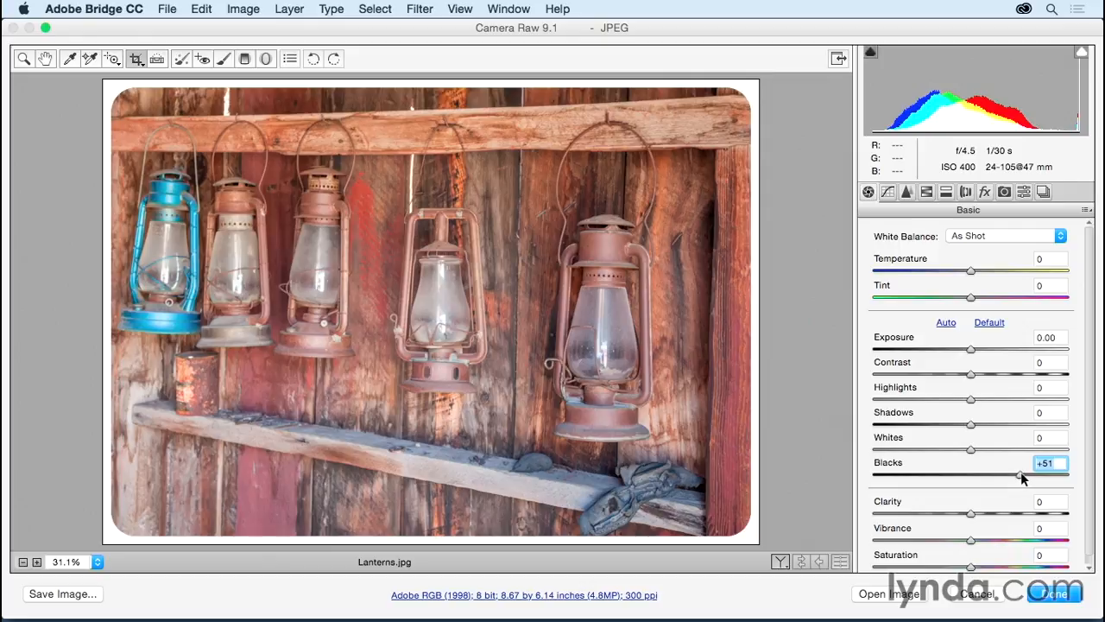
left_click_drag(1019, 471, 890, 477)
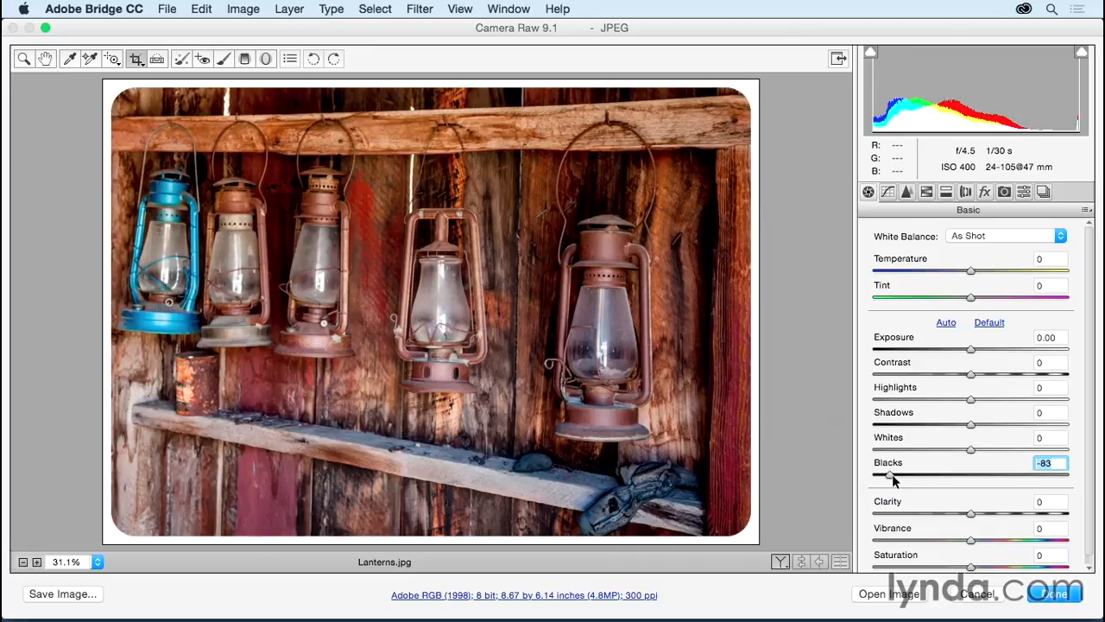
left_click_drag(892, 480, 1022, 478)
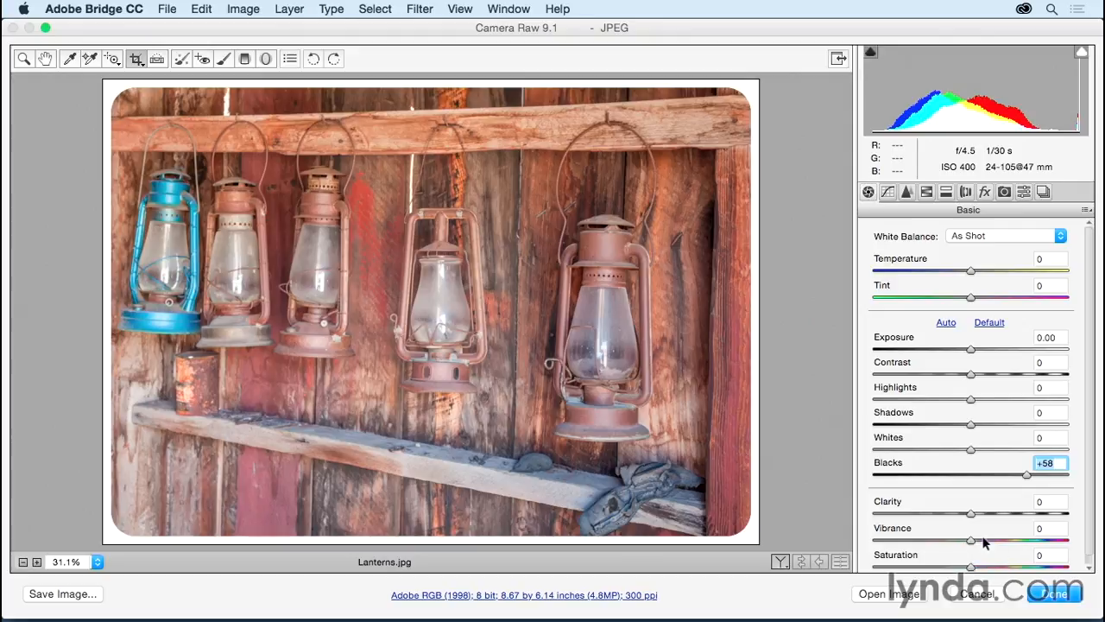
Reduce the saturation of the barn's warm colors, setting Reds to -38, Oranges to -53 and Yellows to -48
left_click(927, 193)
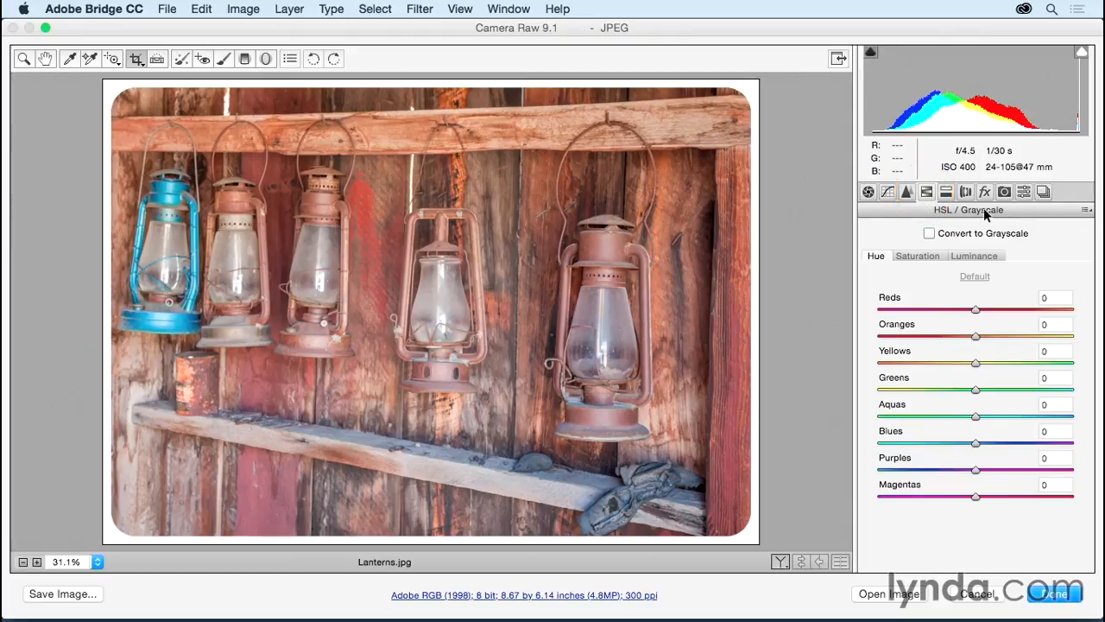
left_click(113, 59)
left_click(137, 124)
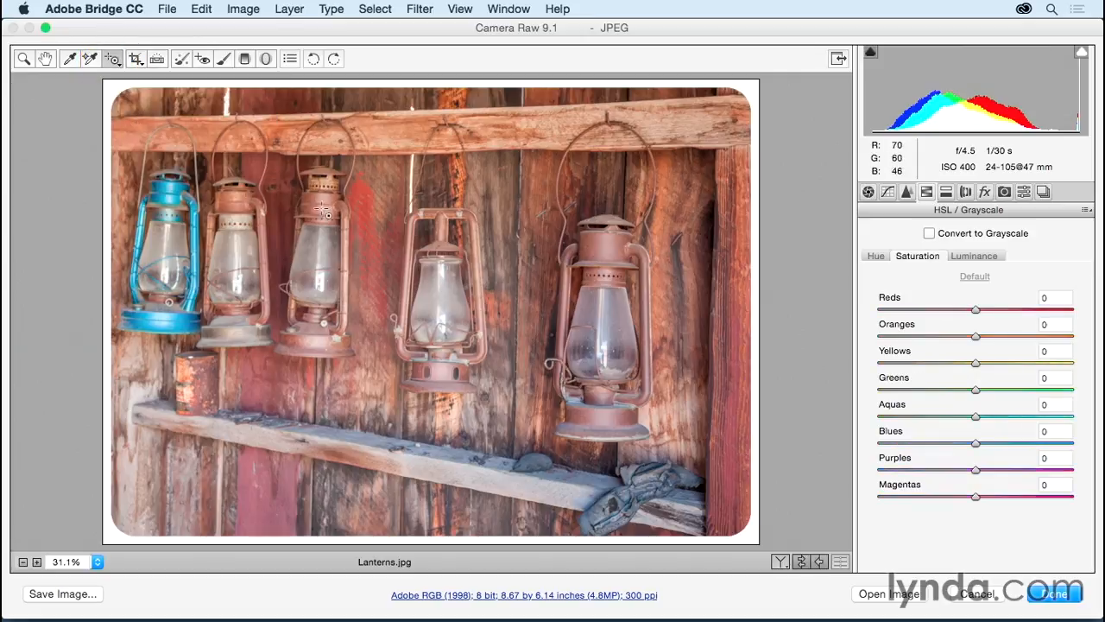
left_click_drag(363, 198, 361, 231)
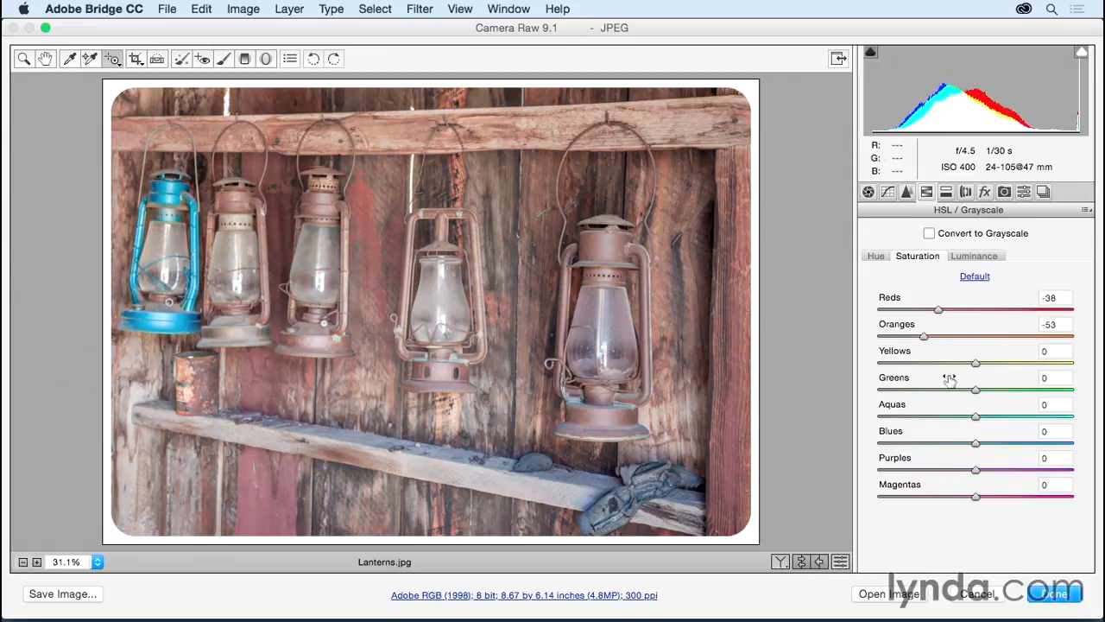
left_click_drag(975, 363, 927, 362)
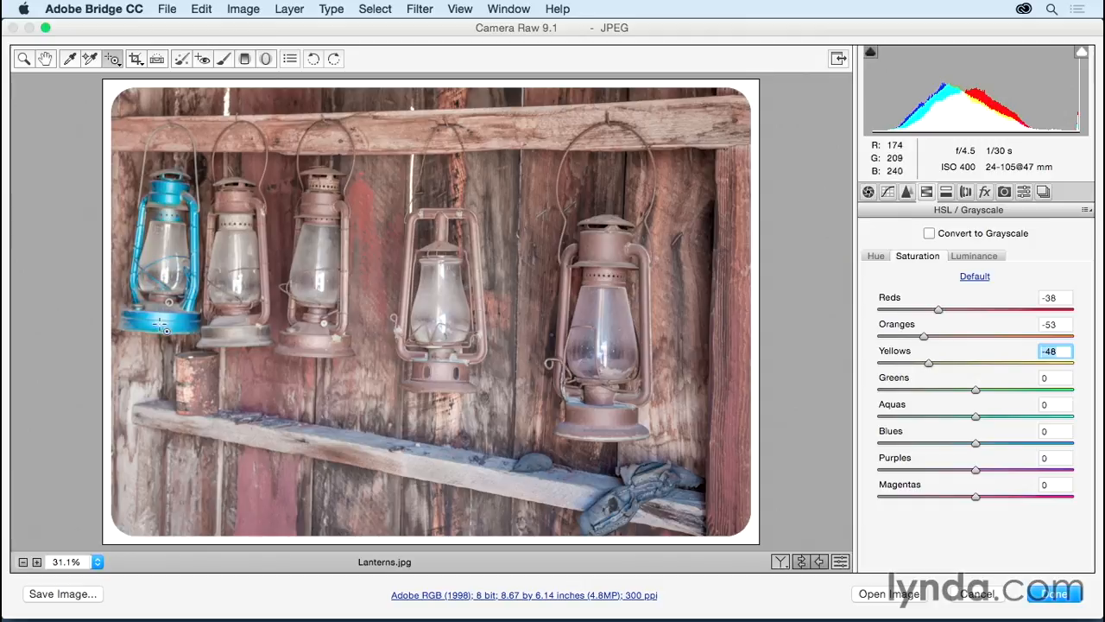
Adjust the blue lantern's color: saturation Aquas -4 and Blues -29, hue Aquas +5 and Blues +46
left_click_drag(159, 327, 152, 354)
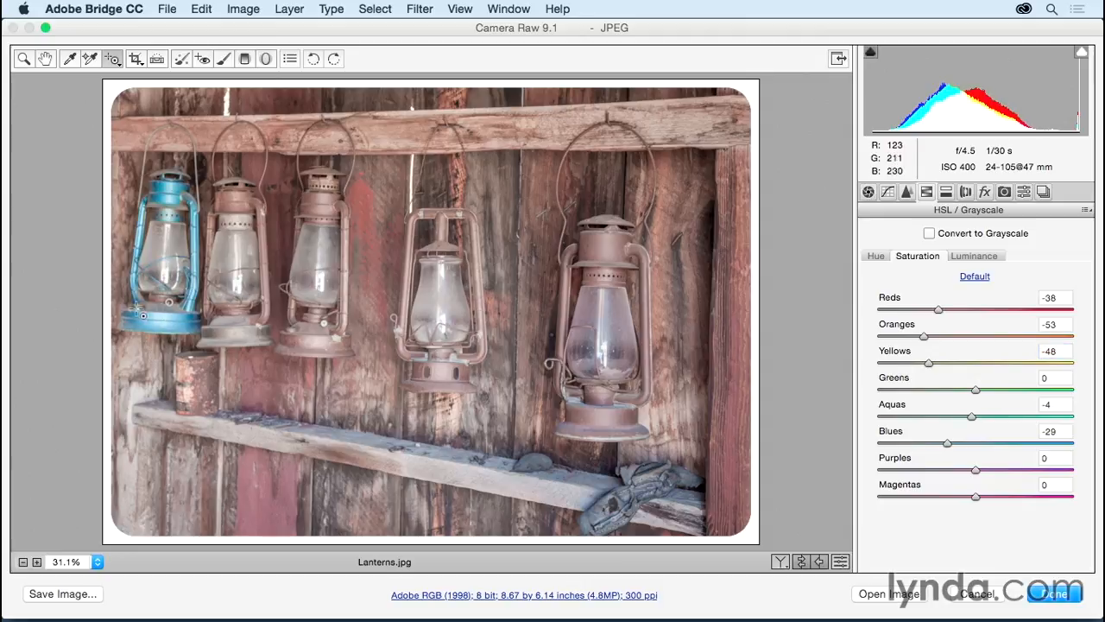
left_click(878, 256)
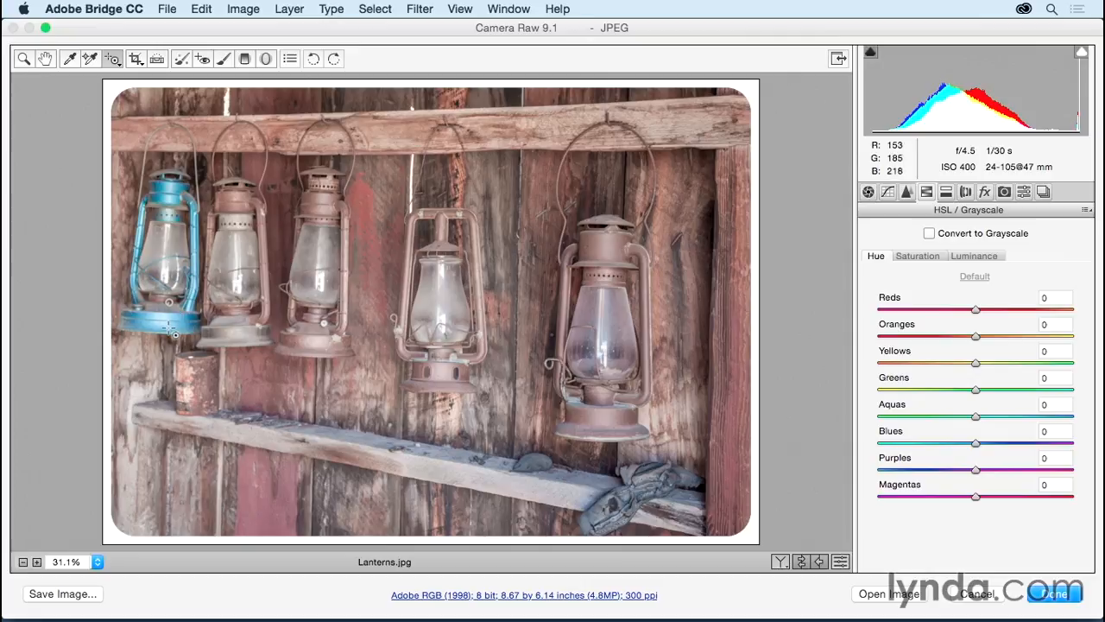
left_click_drag(173, 333, 171, 289)
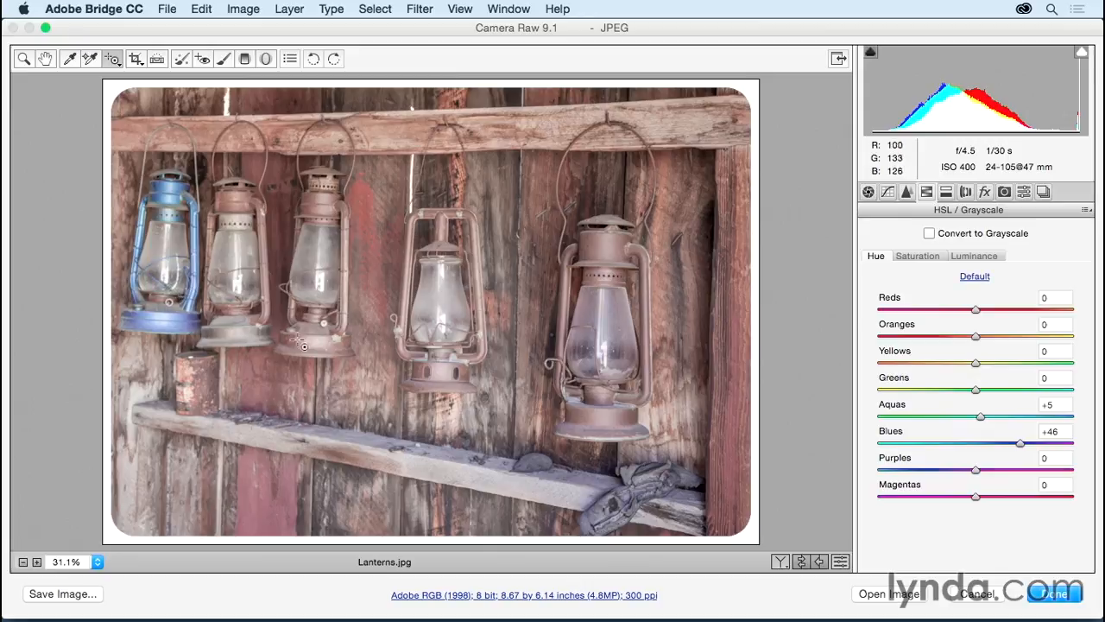
Tint the shadows blue with split toning, setting their Hue to 231 and Saturation to 25
left_click(946, 193)
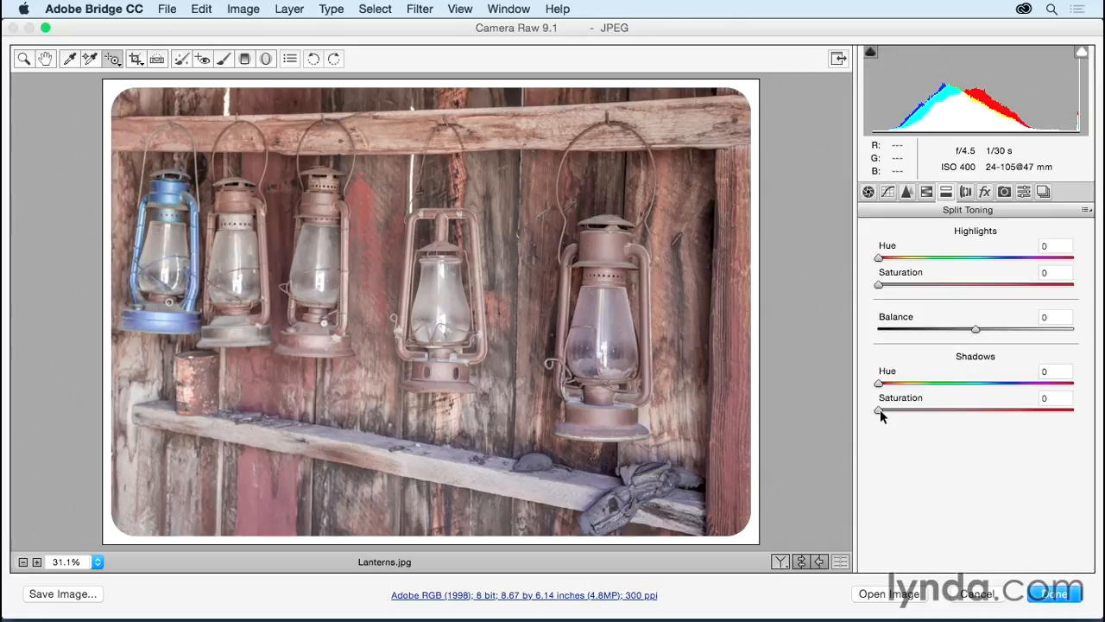
key("alt")
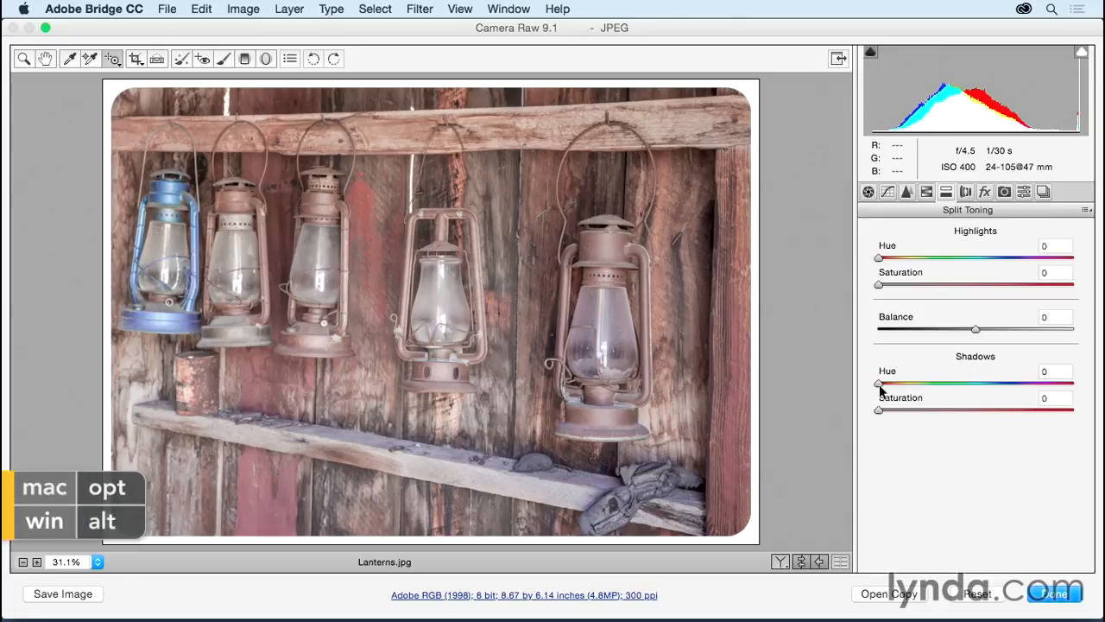
left_click_drag(877, 382, 1003, 381)
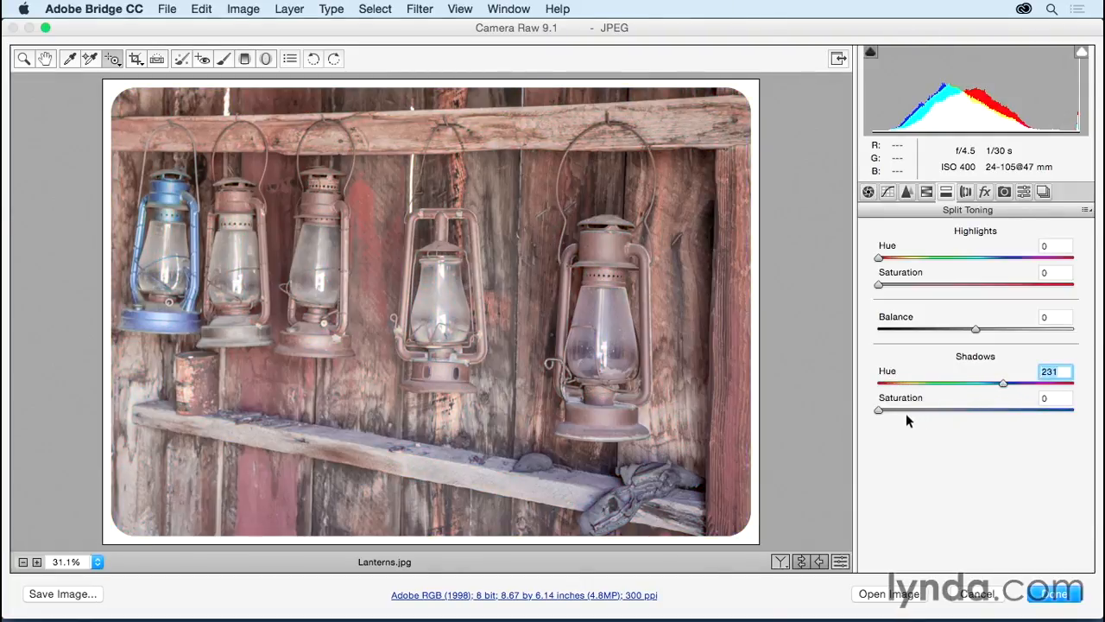
left_click_drag(879, 410, 928, 408)
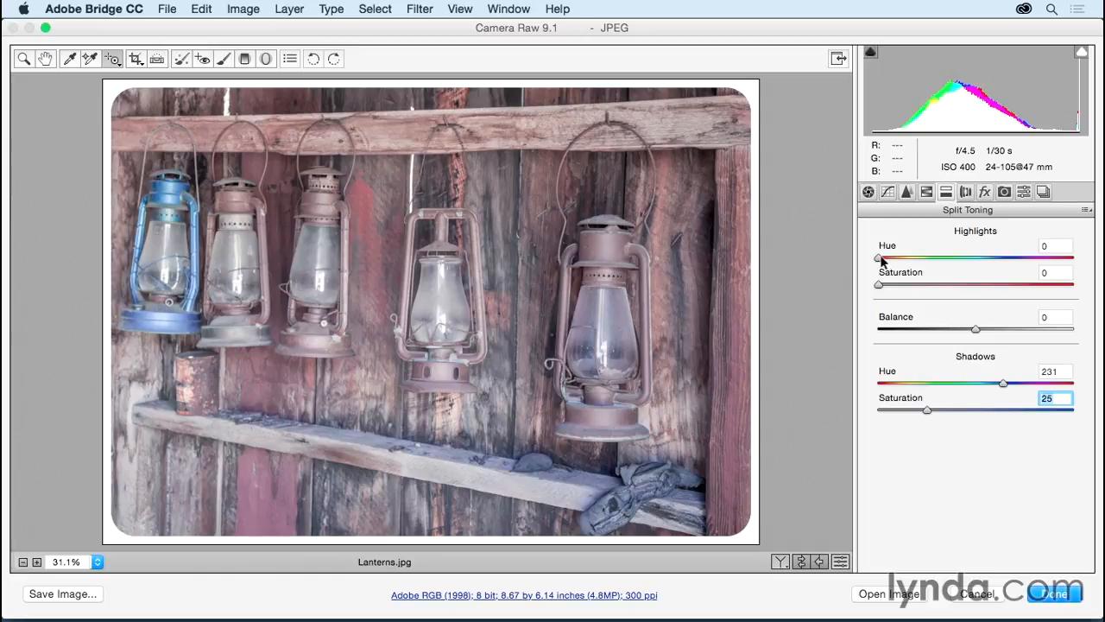
Tint the highlights yellow with Hue 59 and Saturation 39, and set the split toning Balance to +37
key("alt")
left_click_drag(880, 260, 955, 280)
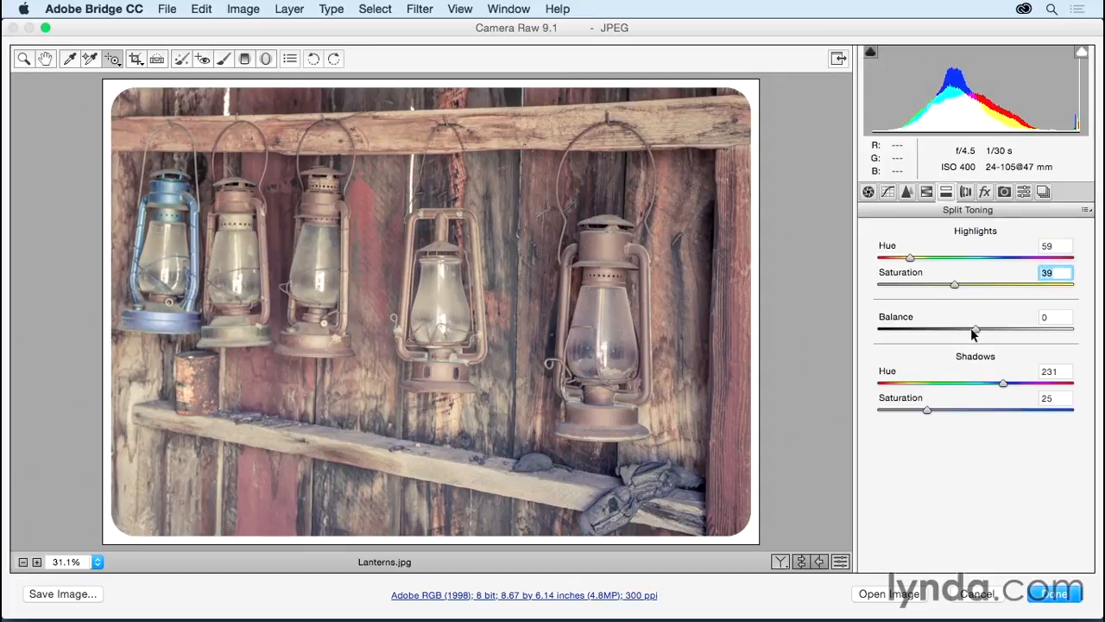
left_click_drag(975, 335, 1011, 335)
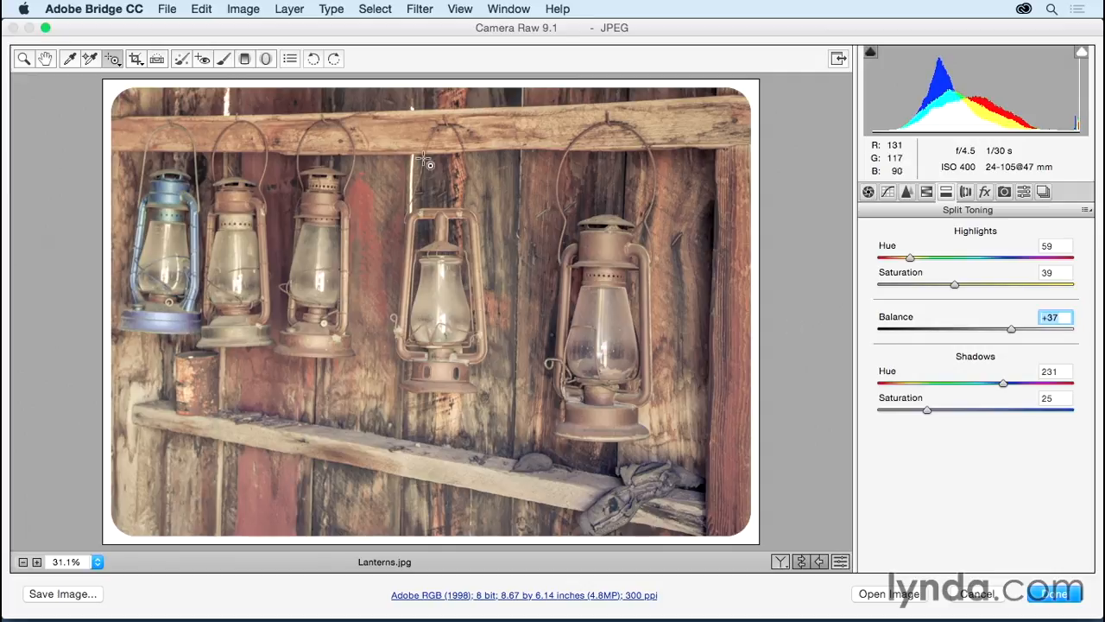
Place a large radial filter centered between the two rightmost lanterns, with Saturation 0 and Exposure -1.05
left_click(266, 59)
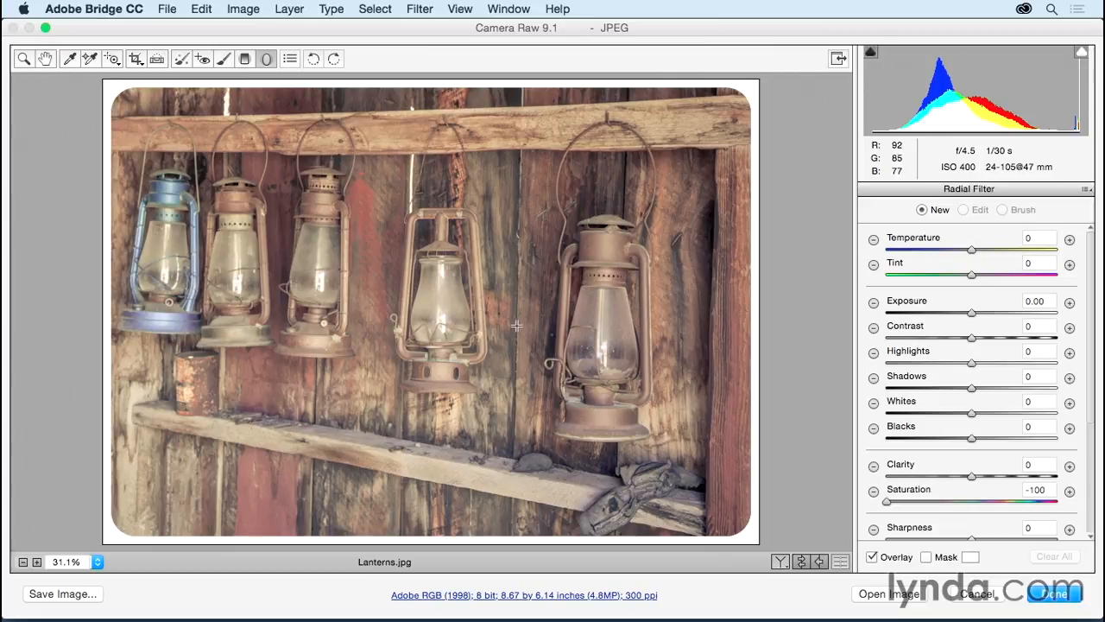
left_click_drag(504, 301, 667, 470)
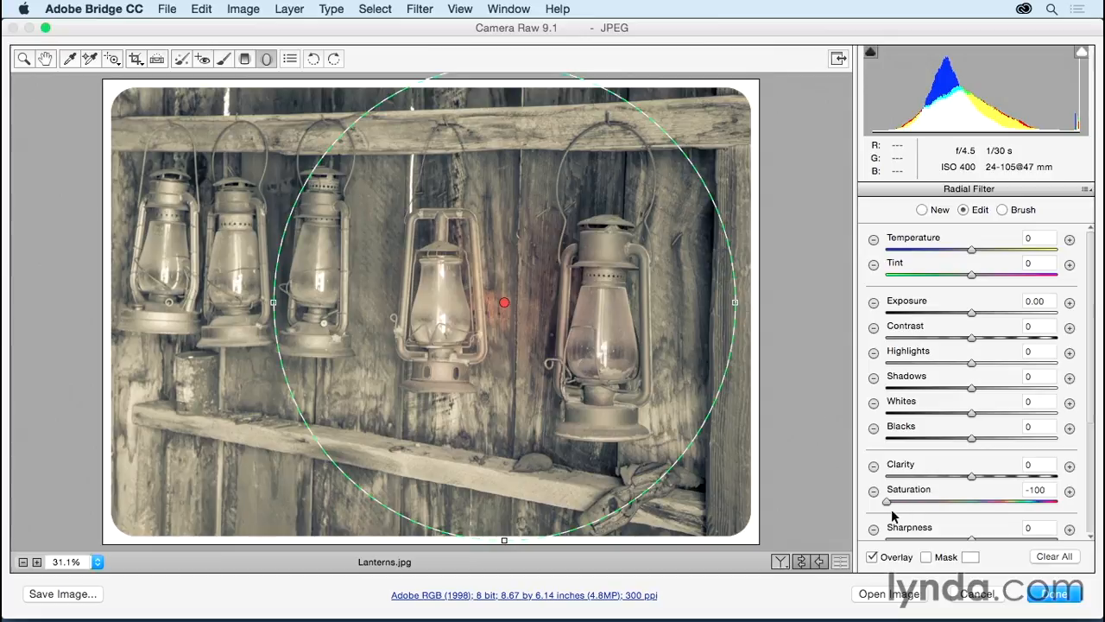
double_click(889, 505)
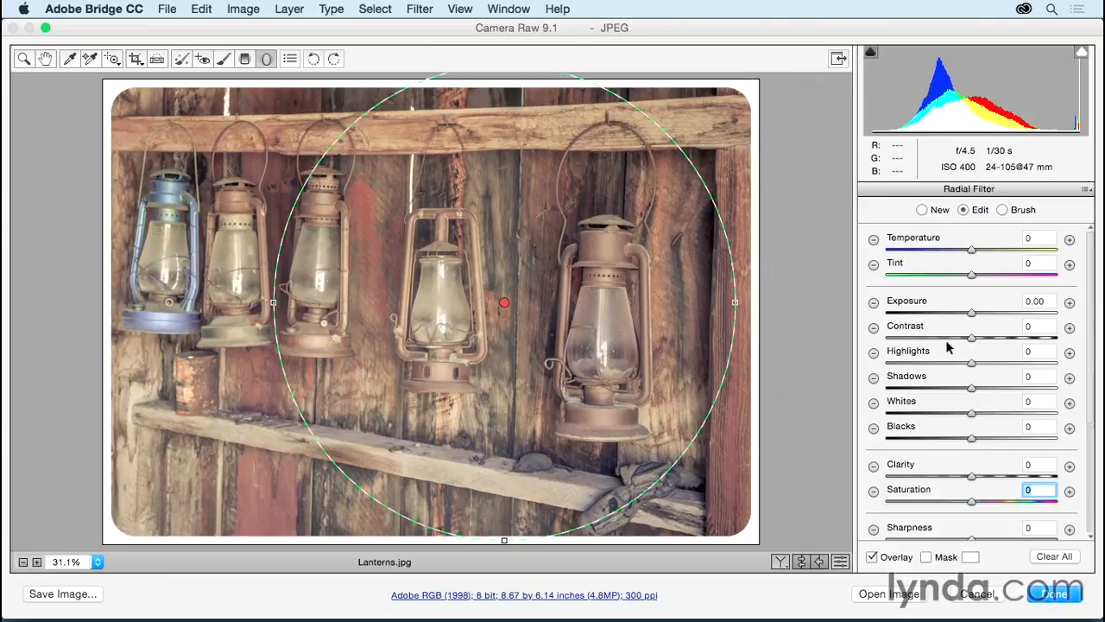
left_click_drag(974, 318, 946, 318)
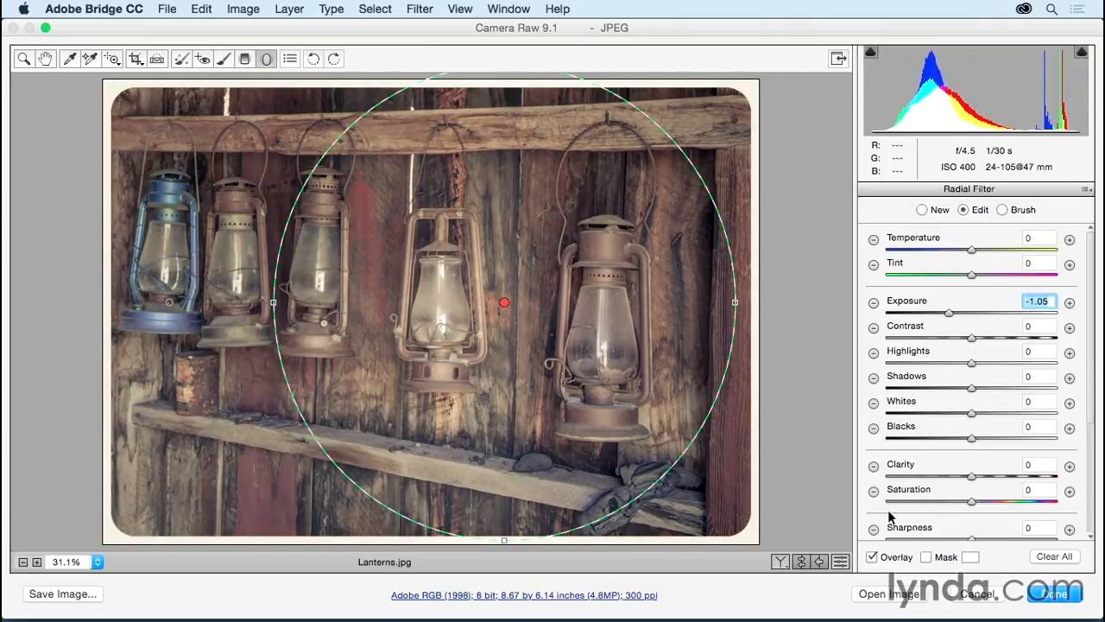
Show the radial filter's mask and reduce its Feather to 12
left_click_drag(1094, 423, 1092, 550)
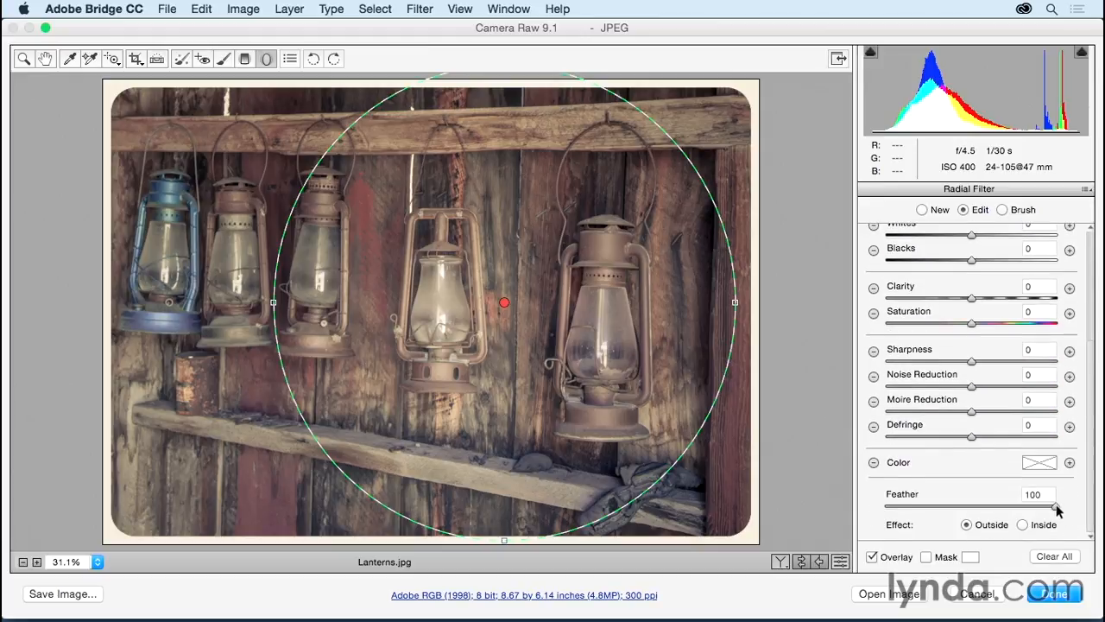
left_click_drag(1055, 510, 942, 511)
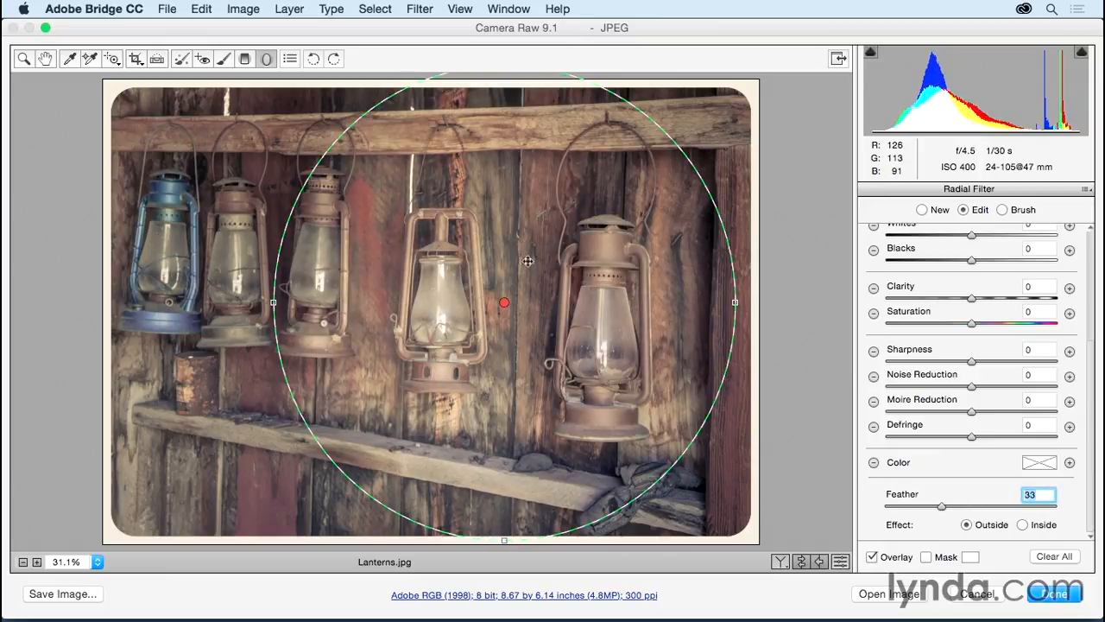
left_click(925, 558)
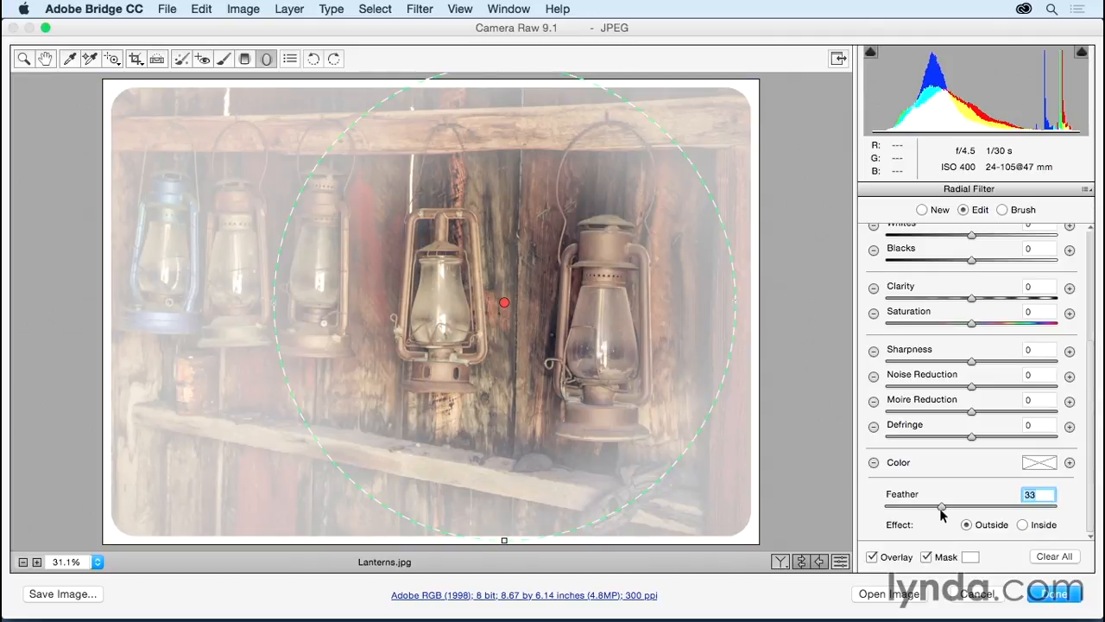
left_click_drag(941, 511, 904, 511)
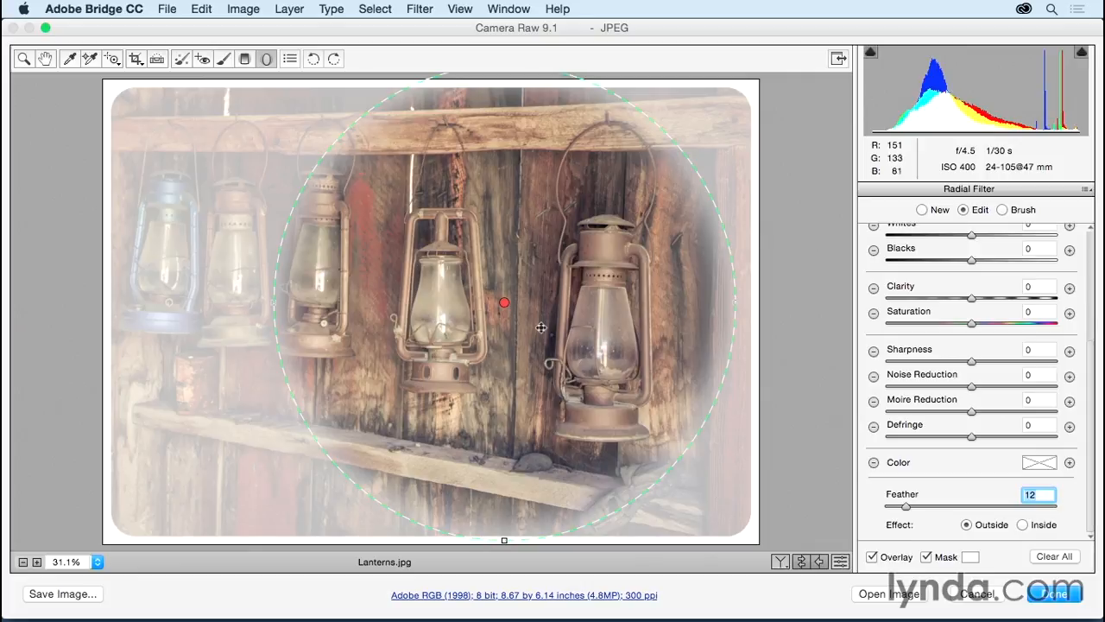
Reshape the radial filter into a narrower, tilted ellipse centered on the rightmost lantern, and hide its mask
mouse_move(505, 304)
left_mouse_down()
mouse_move(311, 298)
mouse_move(569, 299)
mouse_move(506, 313)
left_mouse_up()
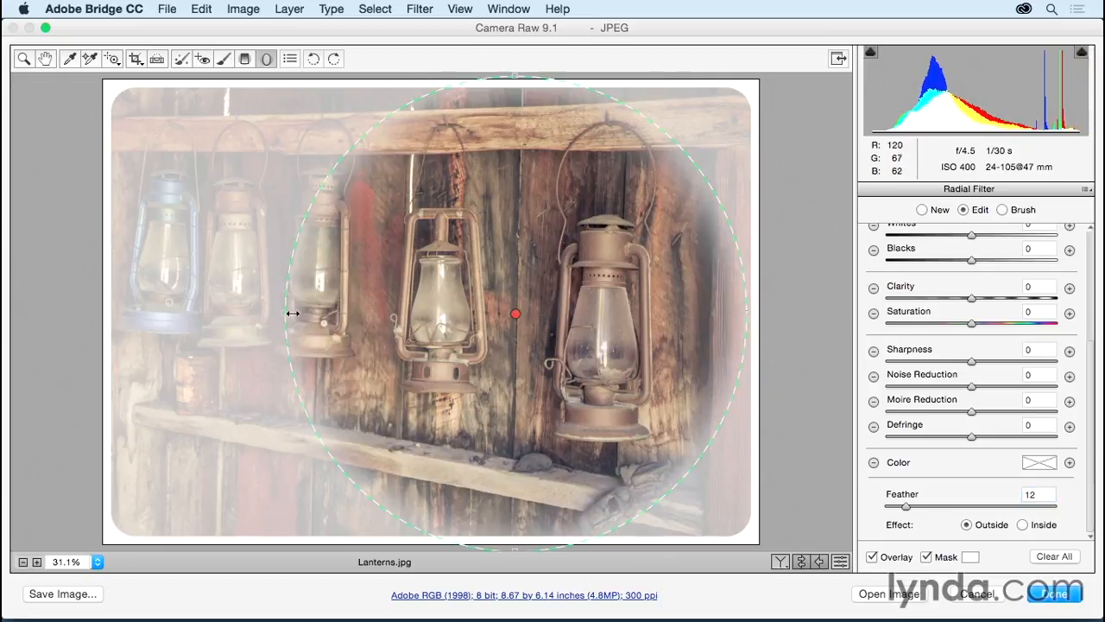
left_click_drag(294, 313, 357, 314)
left_click_drag(367, 202, 303, 239)
left_click_drag(510, 316, 602, 316)
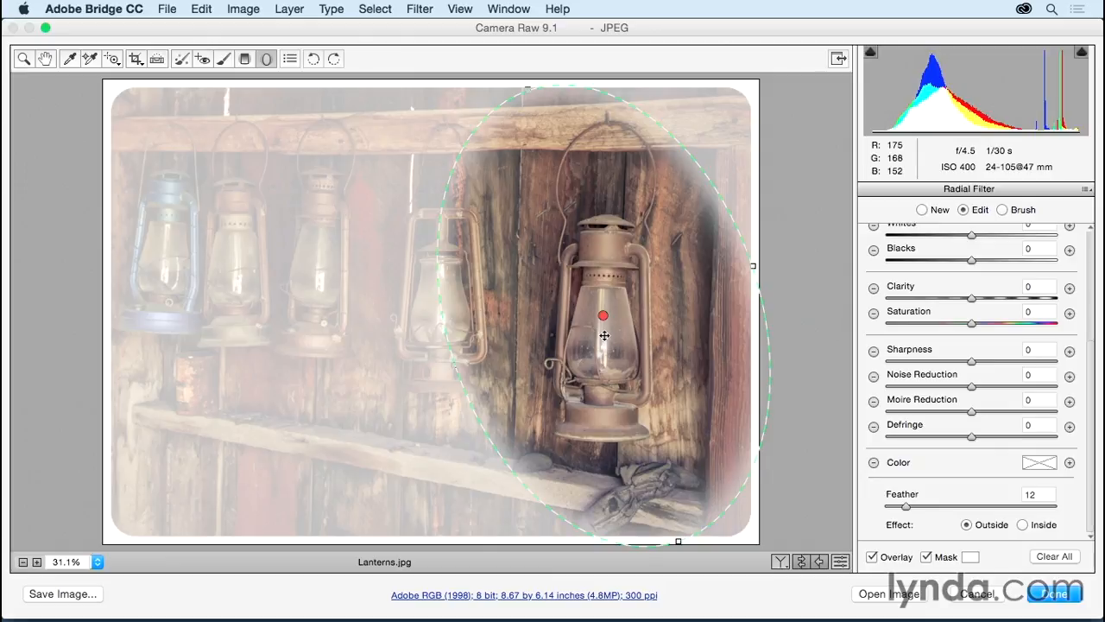
left_click(927, 557)
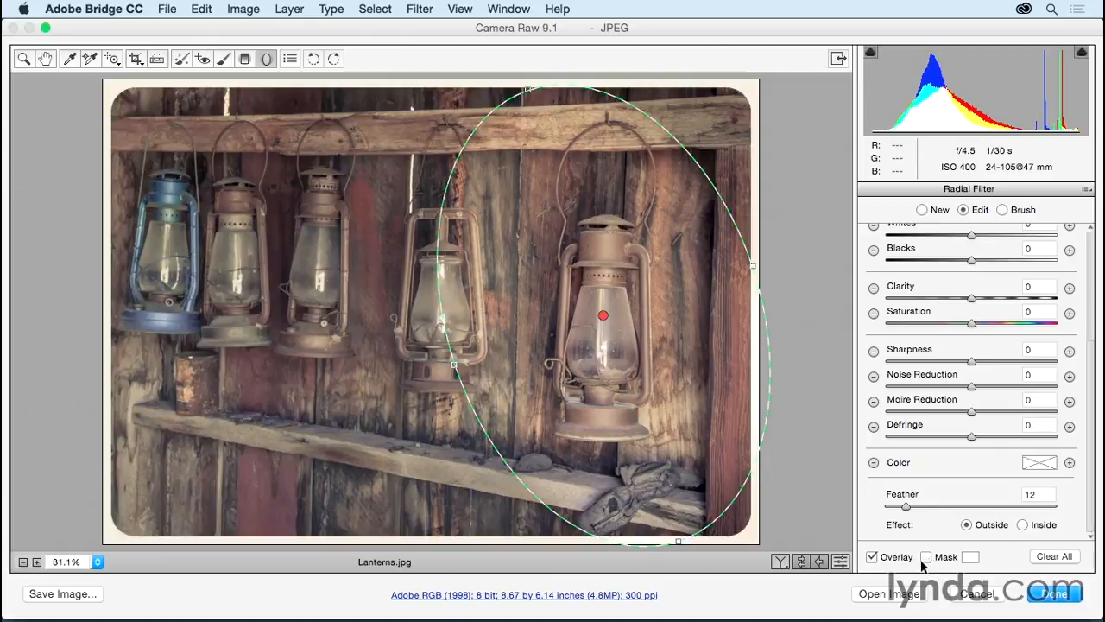
Brighten the photo's lower-left and upper-right corners with two inward diagonal graduated filters at Exposure +1.65
left_click(245, 61)
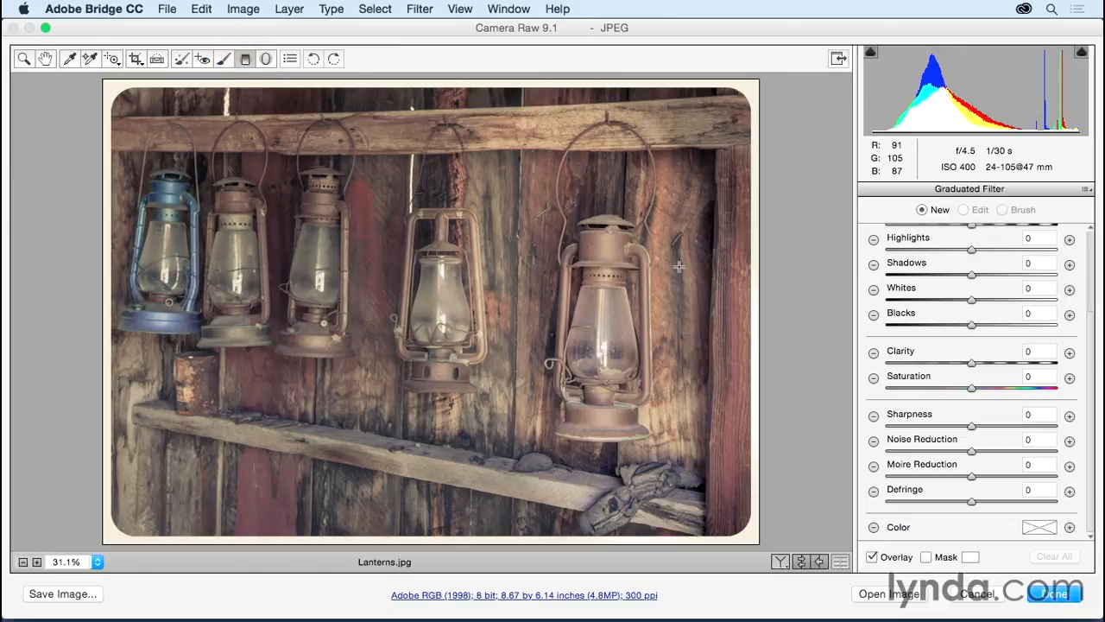
left_click_drag(1089, 386, 1090, 295)
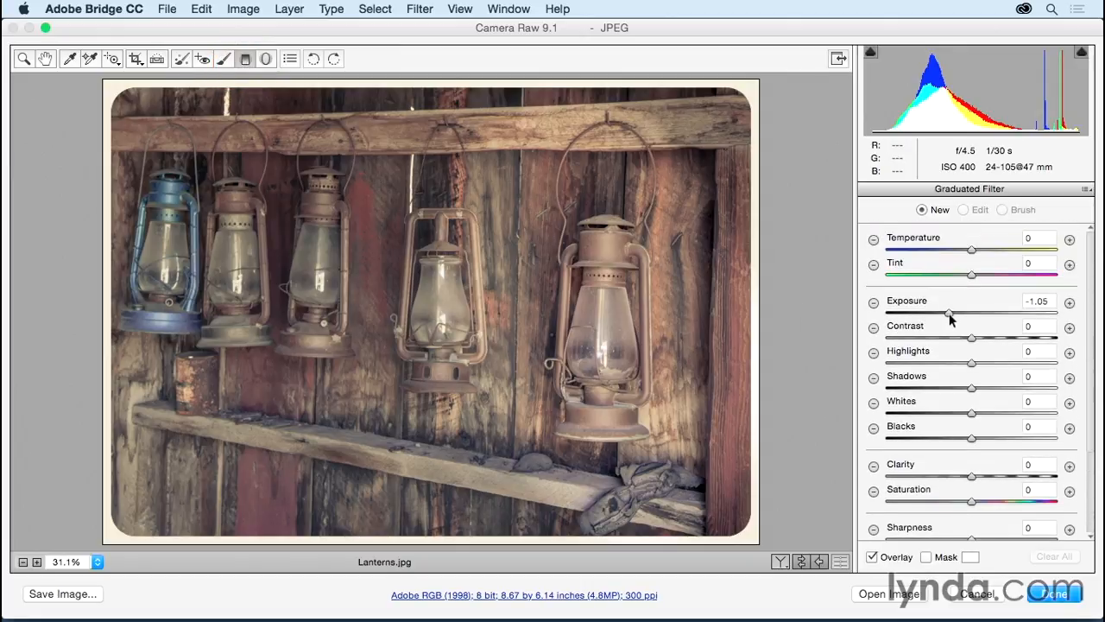
left_click_drag(969, 314, 981, 314)
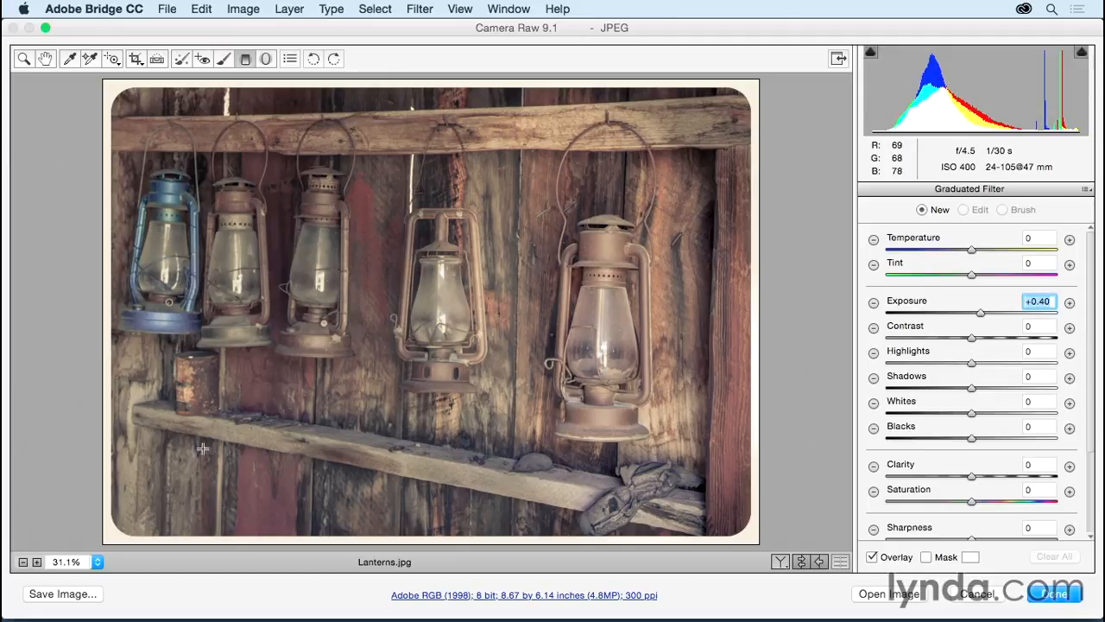
left_click_drag(121, 479, 183, 457)
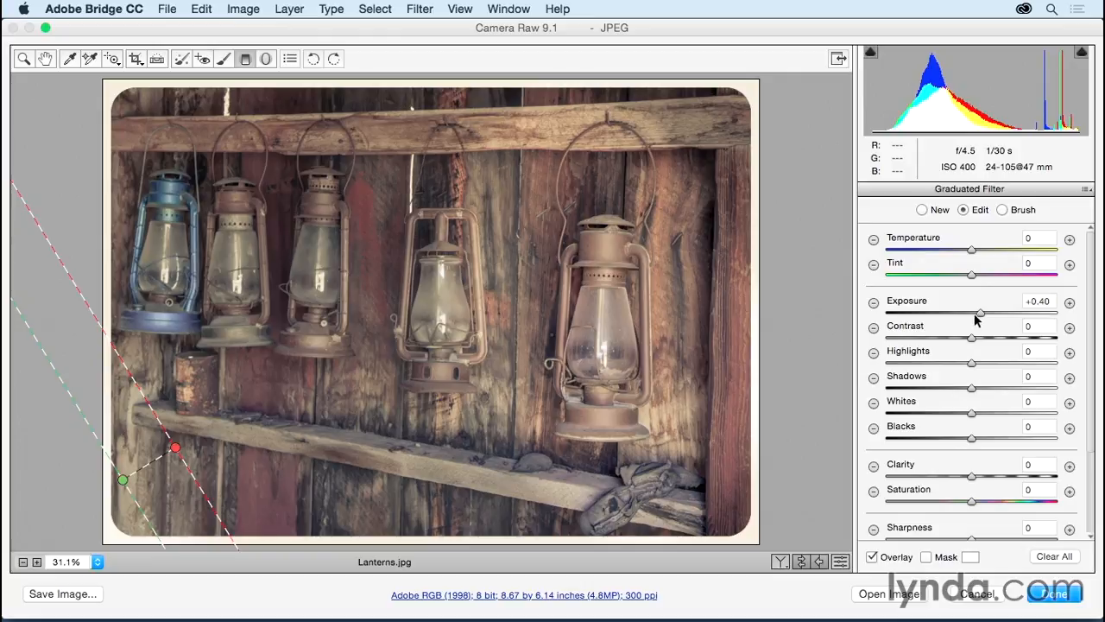
left_click_drag(981, 316, 1007, 316)
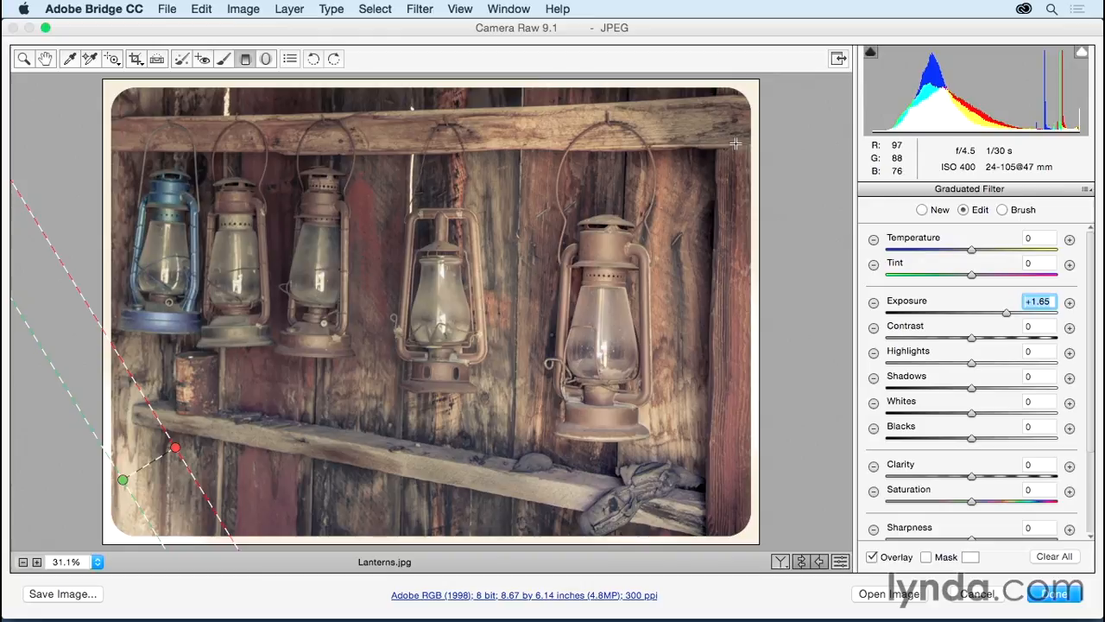
left_click_drag(735, 143, 639, 184)
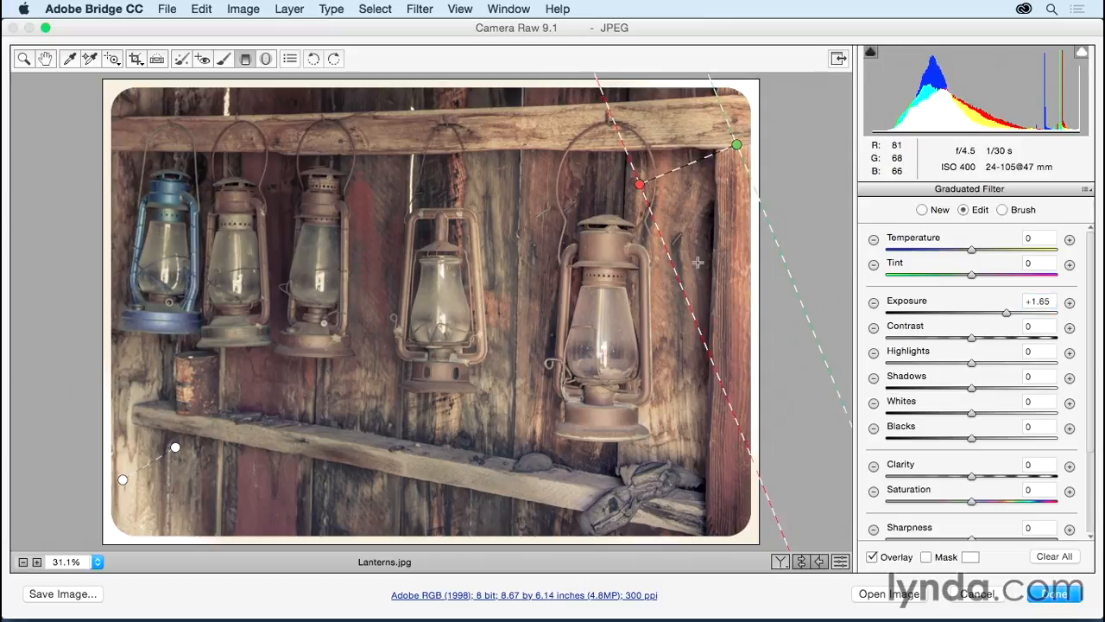
Warm the second and third lanterns by painting over them with an enlarged Adjustment Brush at Temperature +40 and Exposure 0.00
left_click(223, 58)
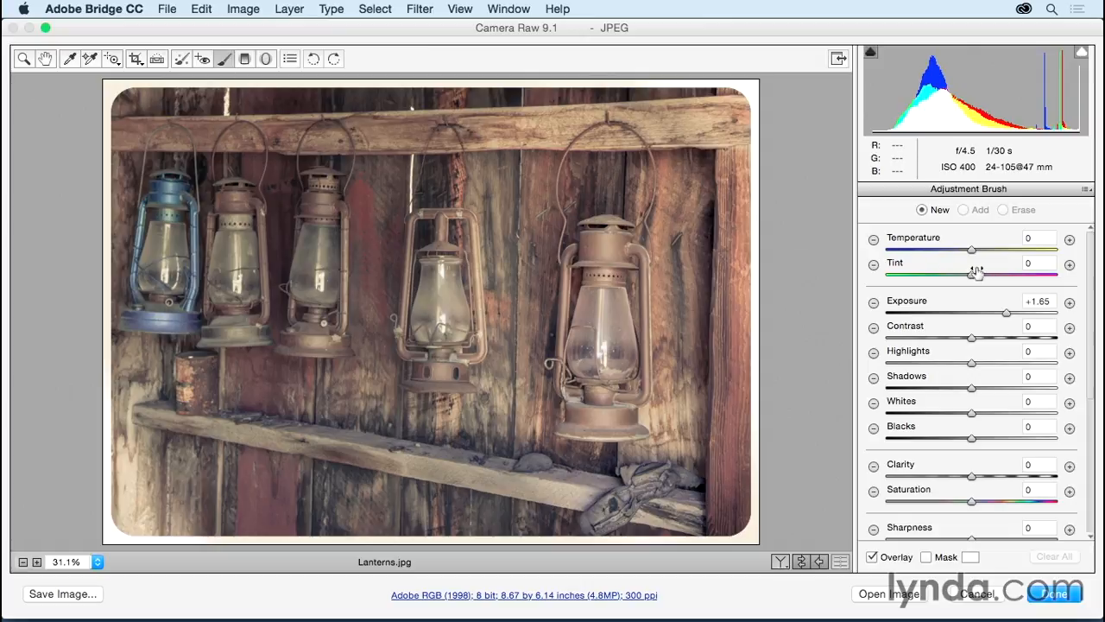
left_click_drag(972, 252, 1006, 251)
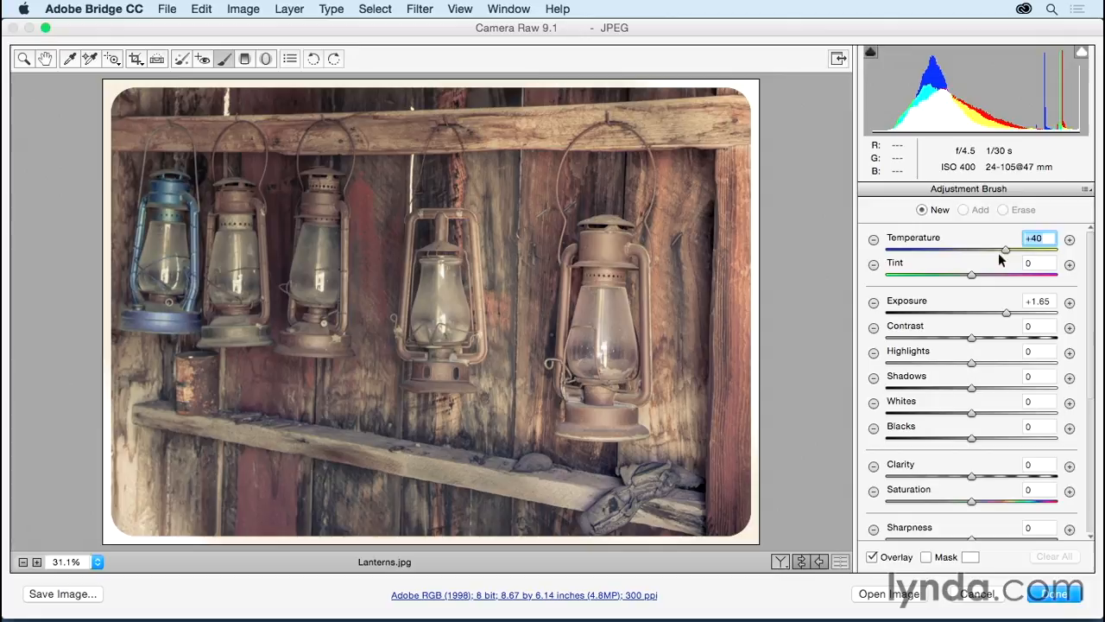
double_click(1006, 313)
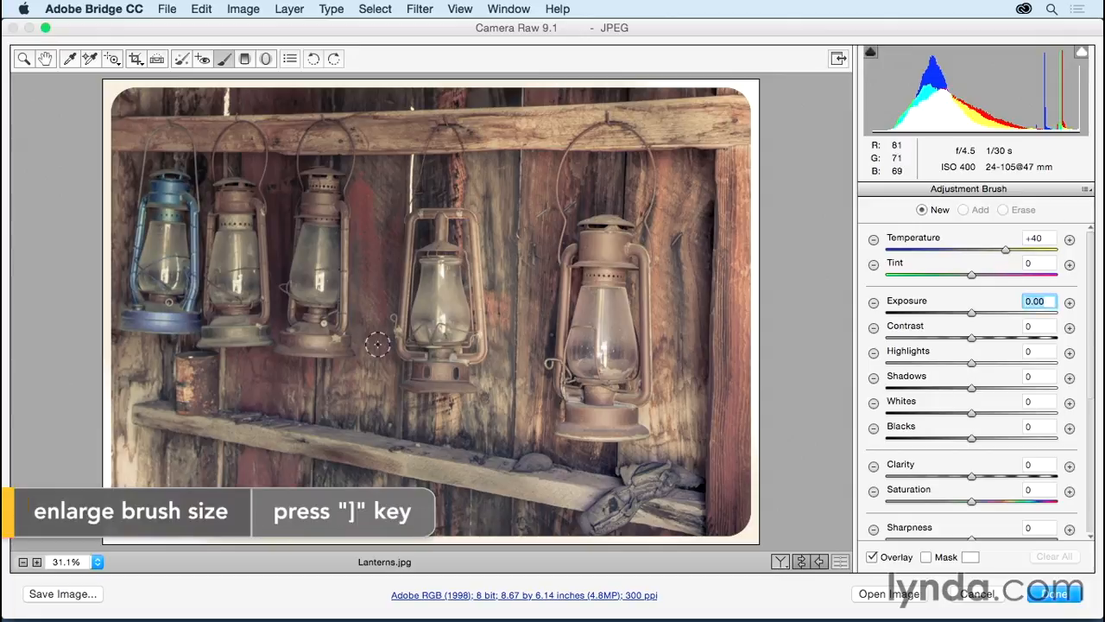
key("bracketright")
key("bracketright")
key("bracketright")
key("bracketright")
key("bracketright")
key("bracketright")
key("bracketright")
key("bracketright")
key("bracketright")
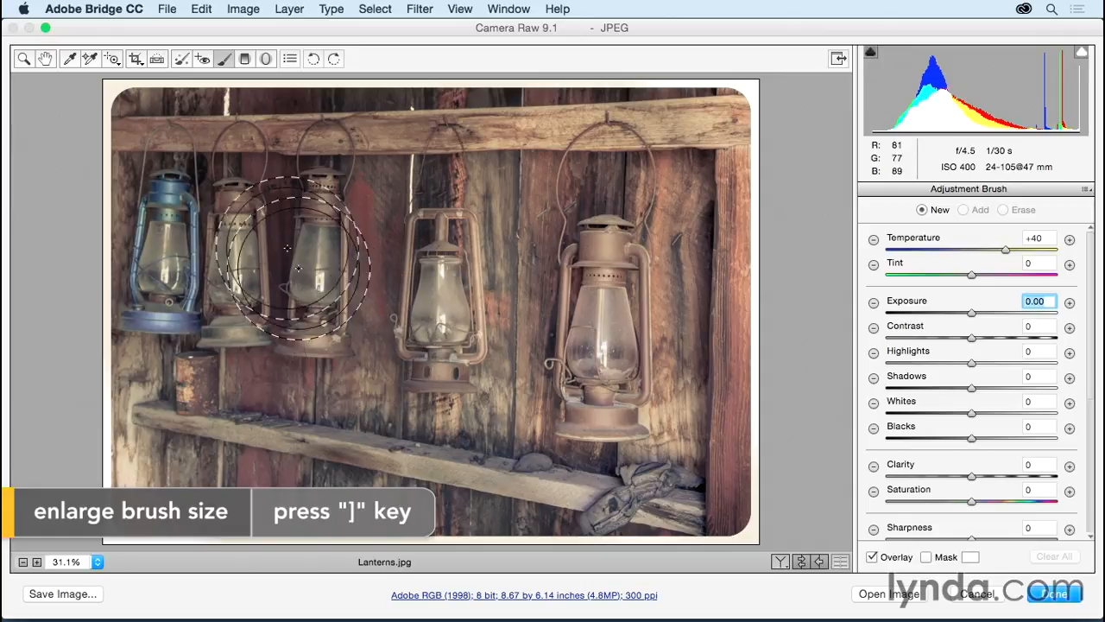
mouse_move(262, 182)
left_mouse_down()
mouse_move(266, 233)
mouse_move(273, 187)
mouse_move(285, 285)
mouse_move(301, 240)
mouse_move(308, 321)
left_mouse_up()
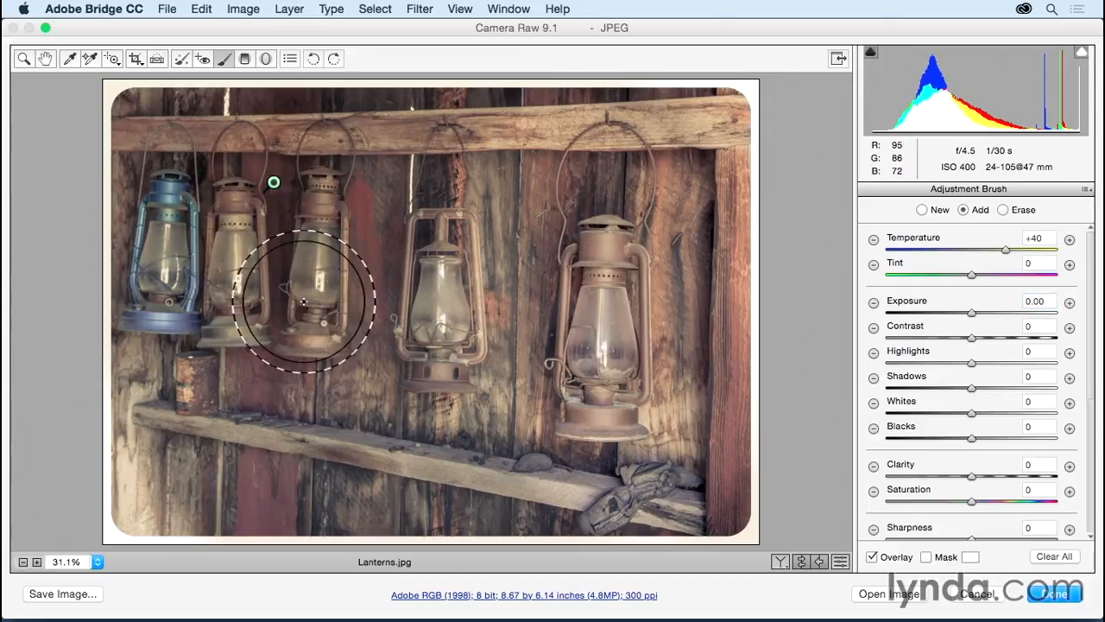
Paint a new cool brush adjustment over the wooden shelf below the two rightmost lanterns, and set its Temperature to -29
left_click(922, 210)
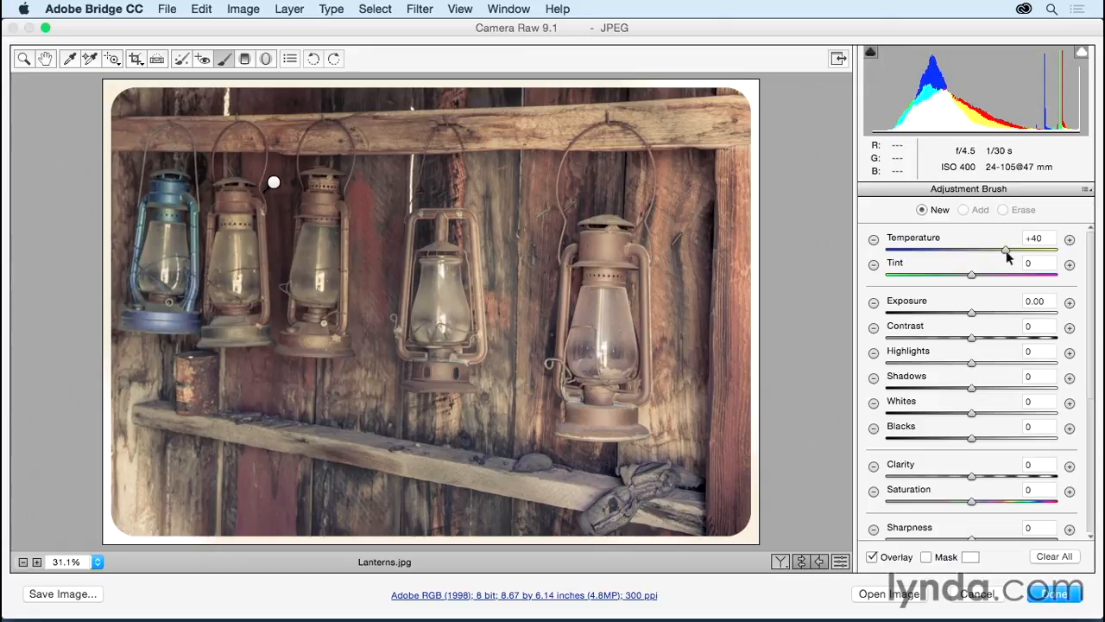
left_click_drag(930, 252, 921, 254)
mouse_move(488, 471)
left_mouse_down()
mouse_move(481, 481)
mouse_move(674, 530)
mouse_move(565, 508)
mouse_move(469, 455)
mouse_move(552, 442)
left_mouse_up()
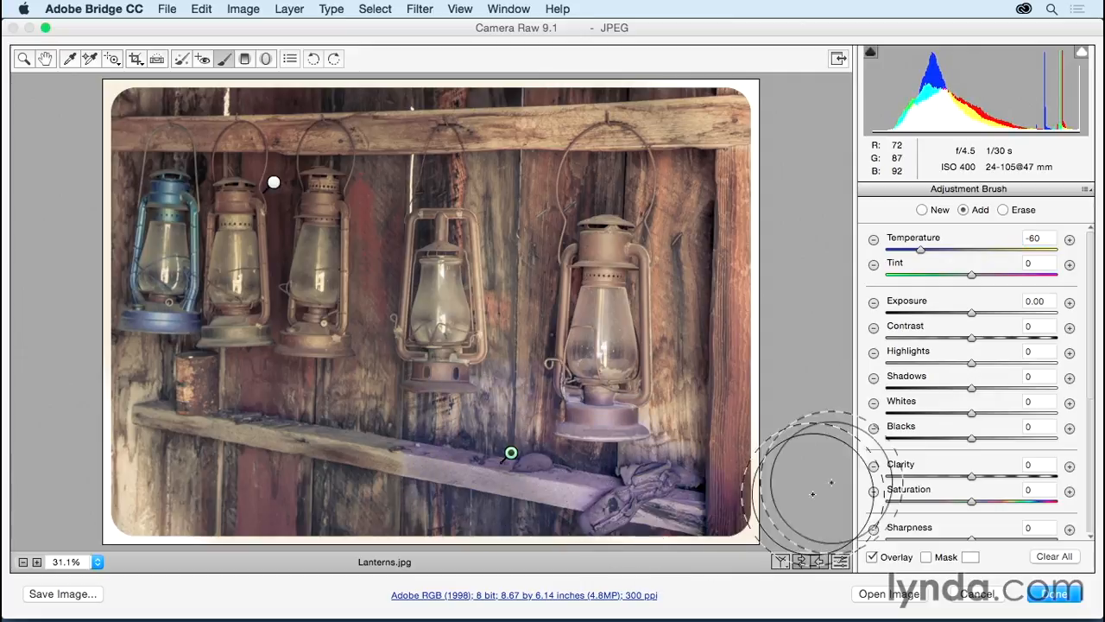
left_click_drag(921, 249, 947, 248)
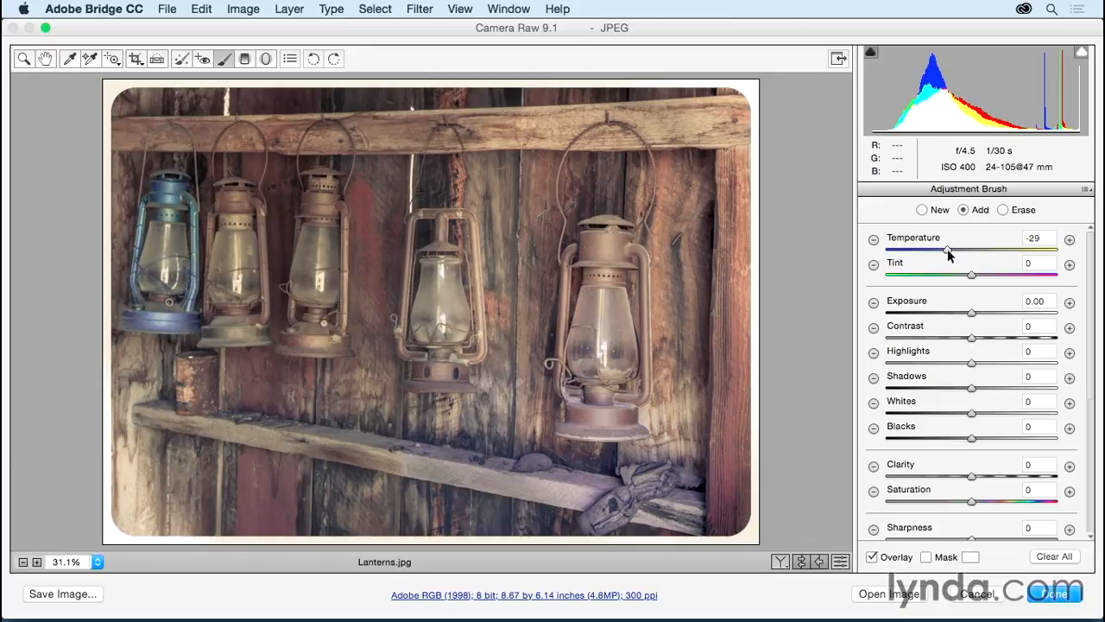
Soften the shelf's brush adjustment with Clarity -52 and Sharpness -68, and pick a tint with Hue 175 and Saturation 0
left_click_drag(1091, 371, 1091, 489)
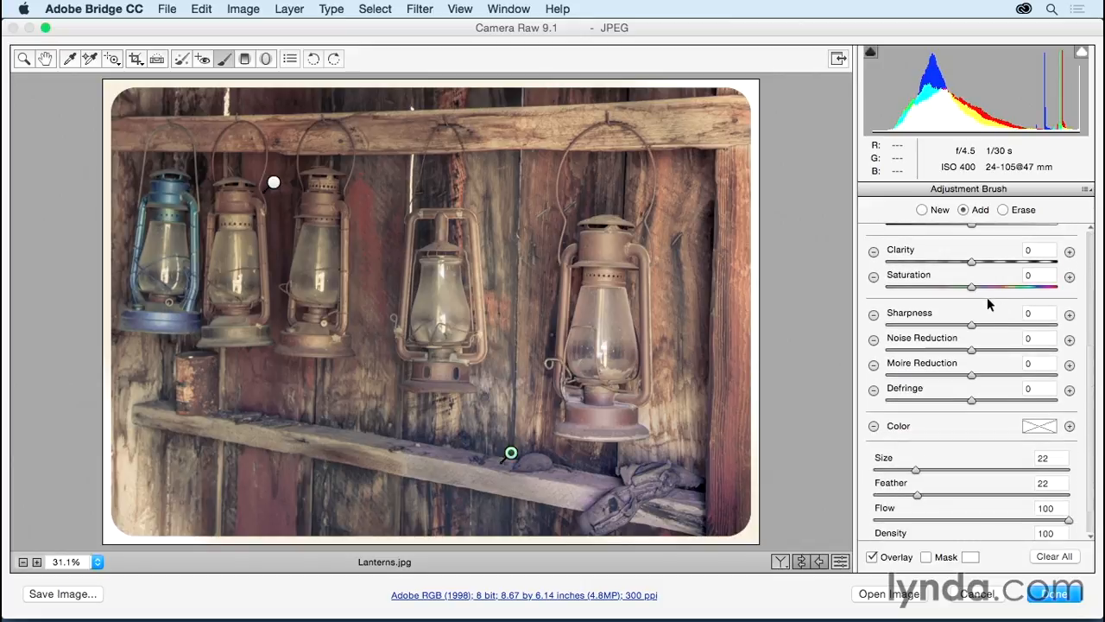
left_click_drag(972, 262, 921, 258)
left_click_drag(971, 325, 913, 326)
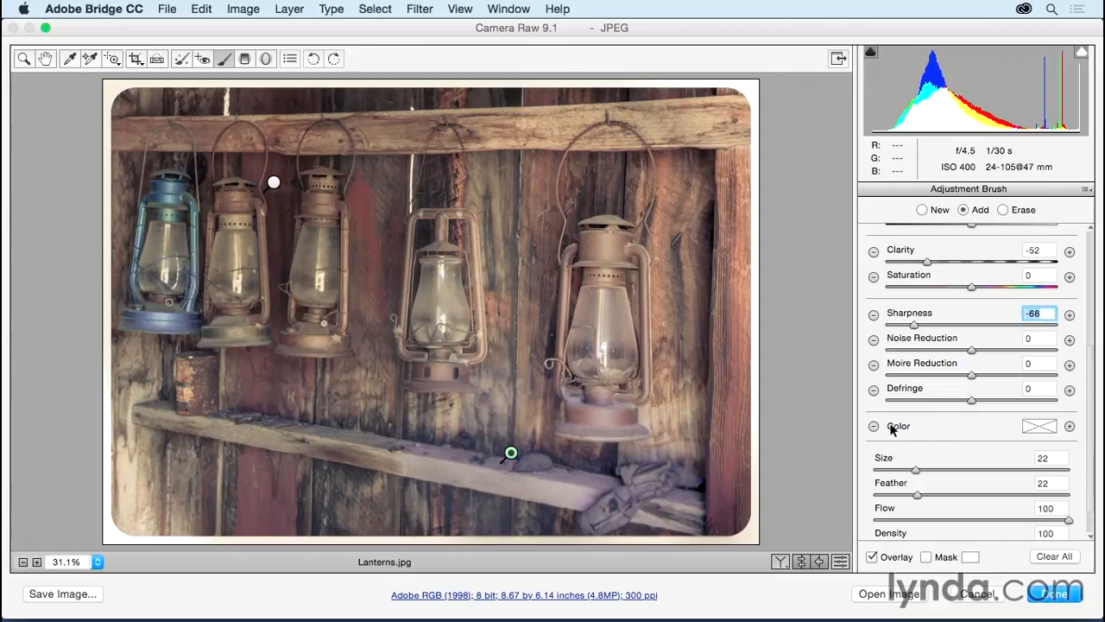
left_click(1038, 425)
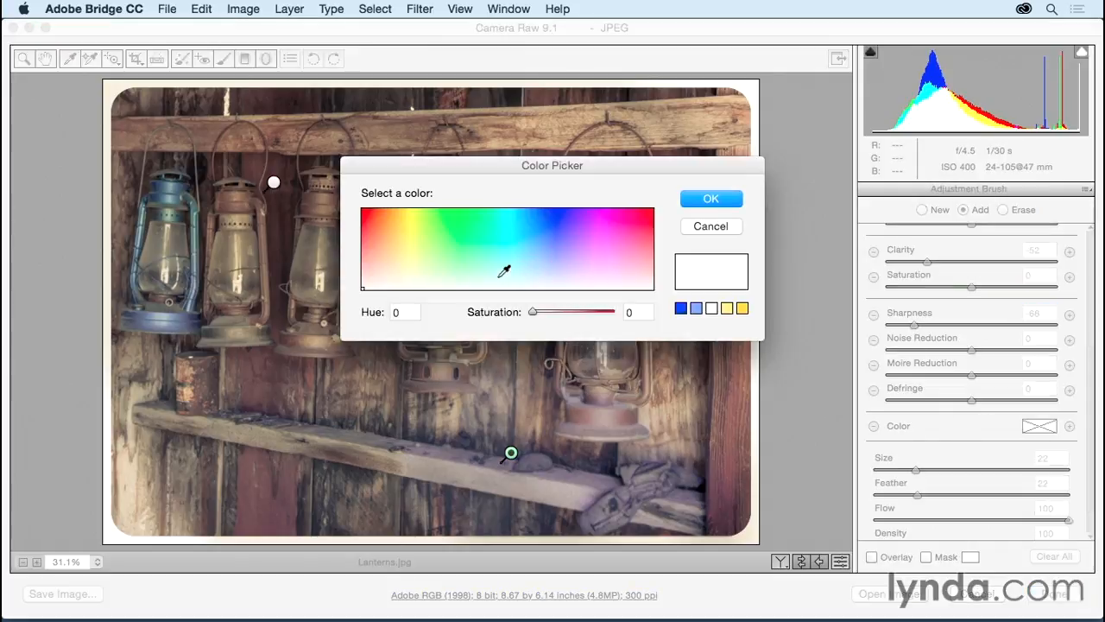
mouse_move(412, 274)
left_mouse_down()
mouse_move(454, 257)
mouse_move(585, 249)
mouse_move(507, 245)
mouse_move(506, 293)
left_mouse_up()
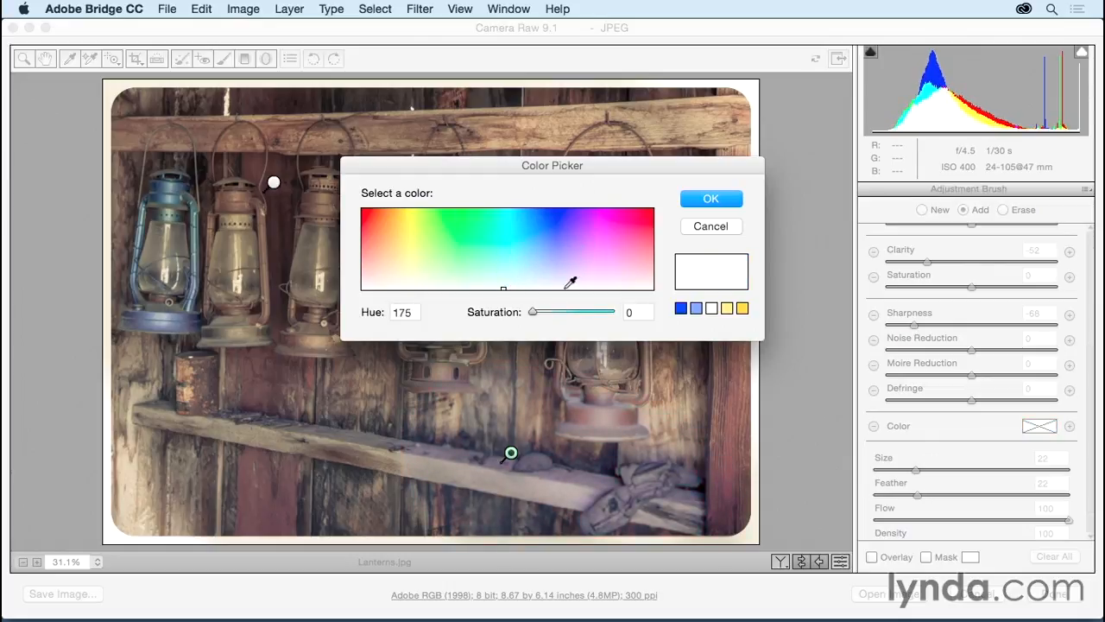
left_click(711, 200)
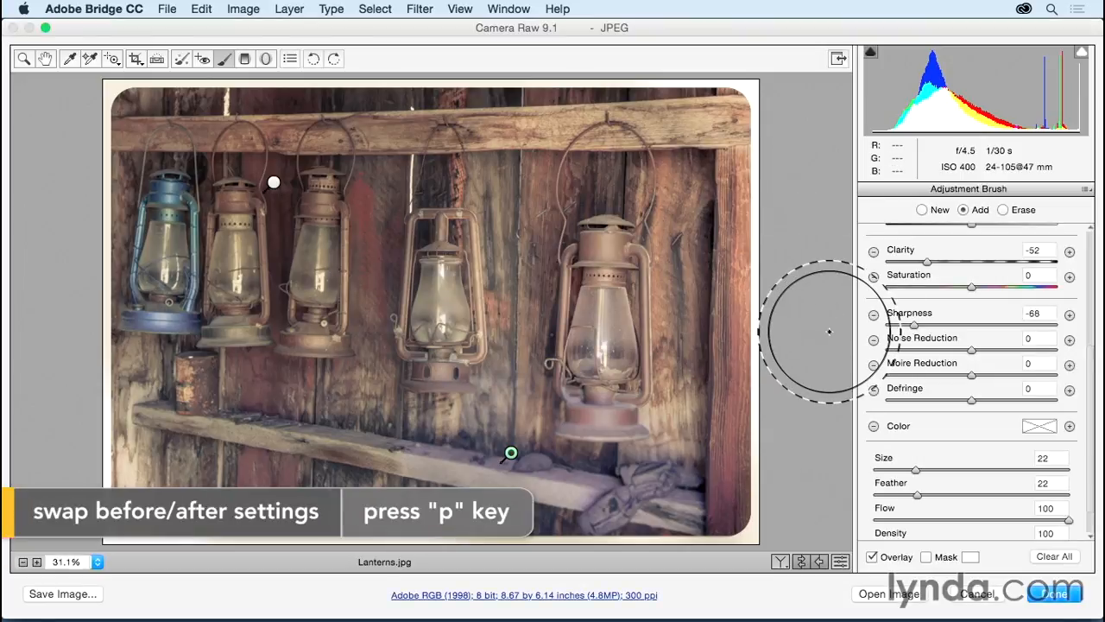
Compare the edited photo with its original settings, and delete the cool brush adjustment on the shelf
key("p")
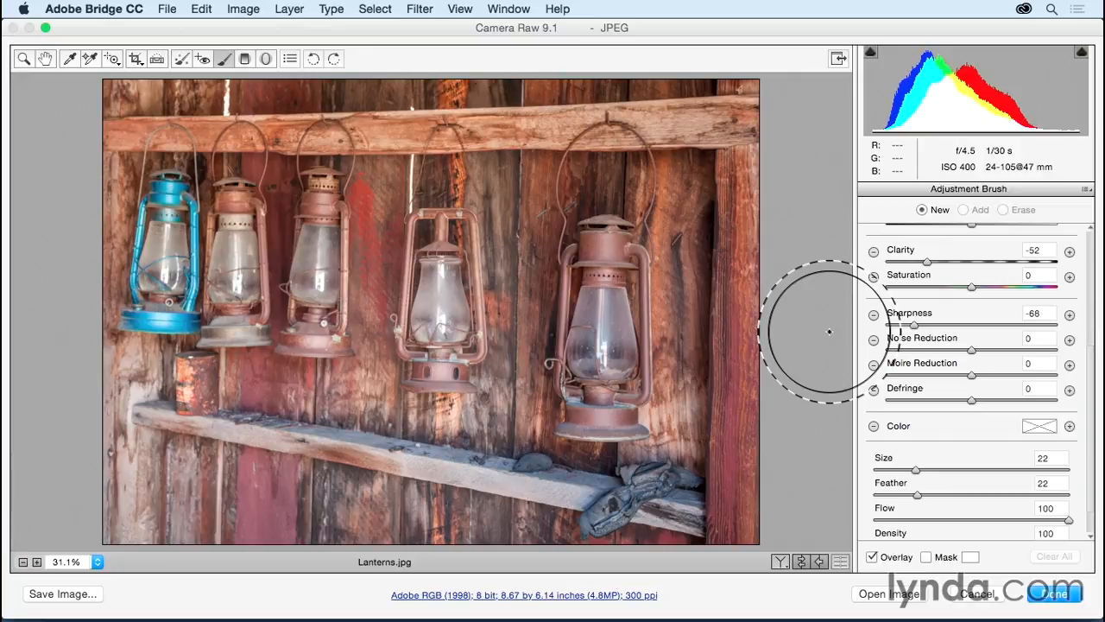
key("p")
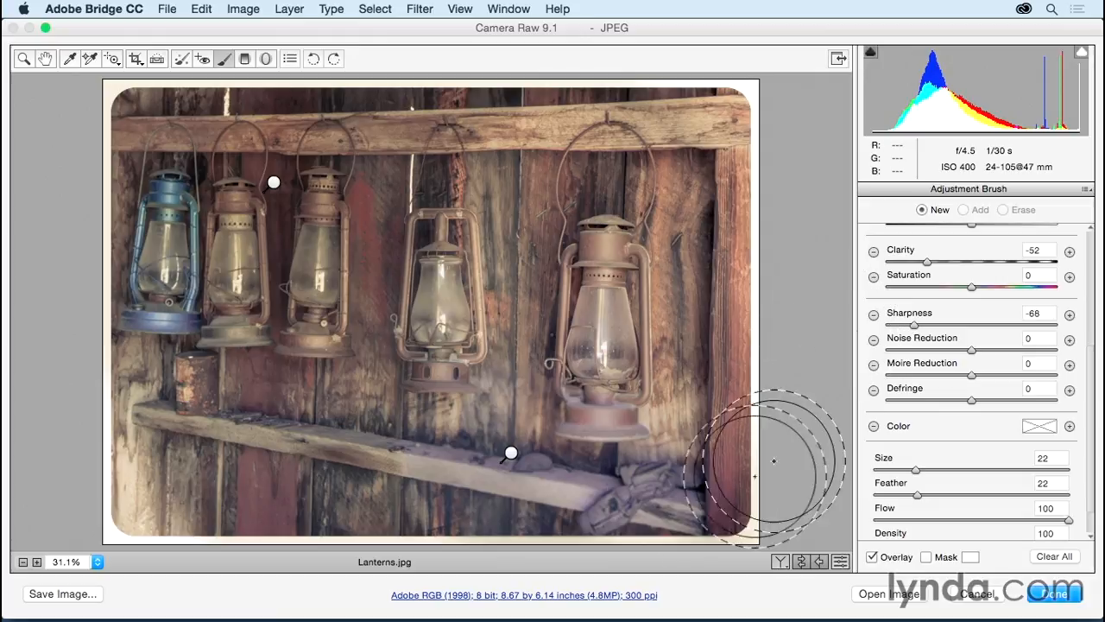
left_click(511, 453)
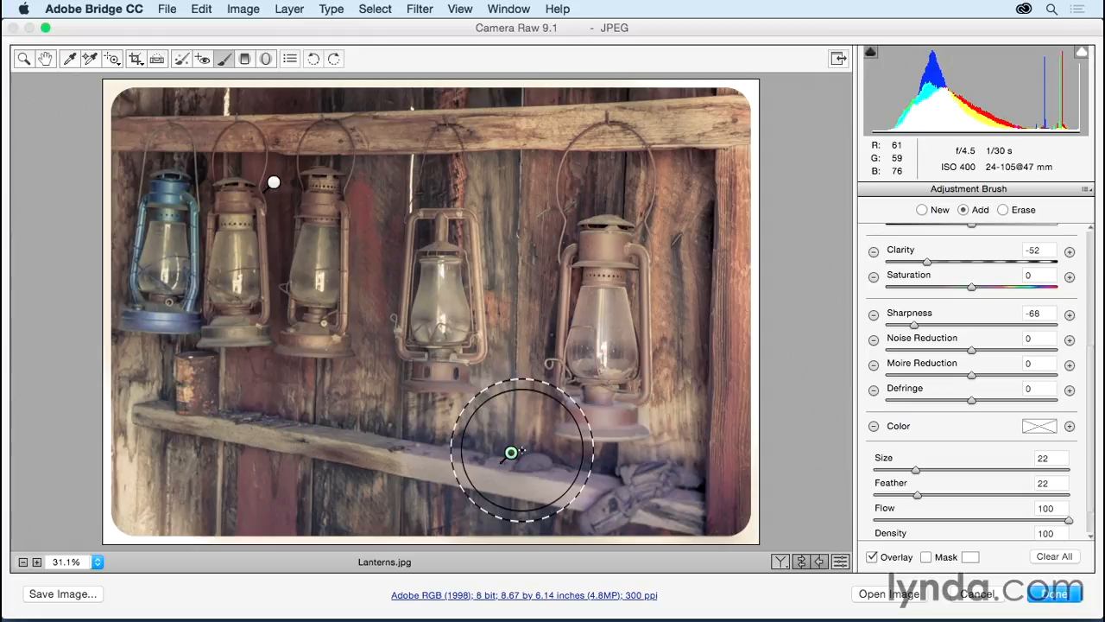
key("Delete")
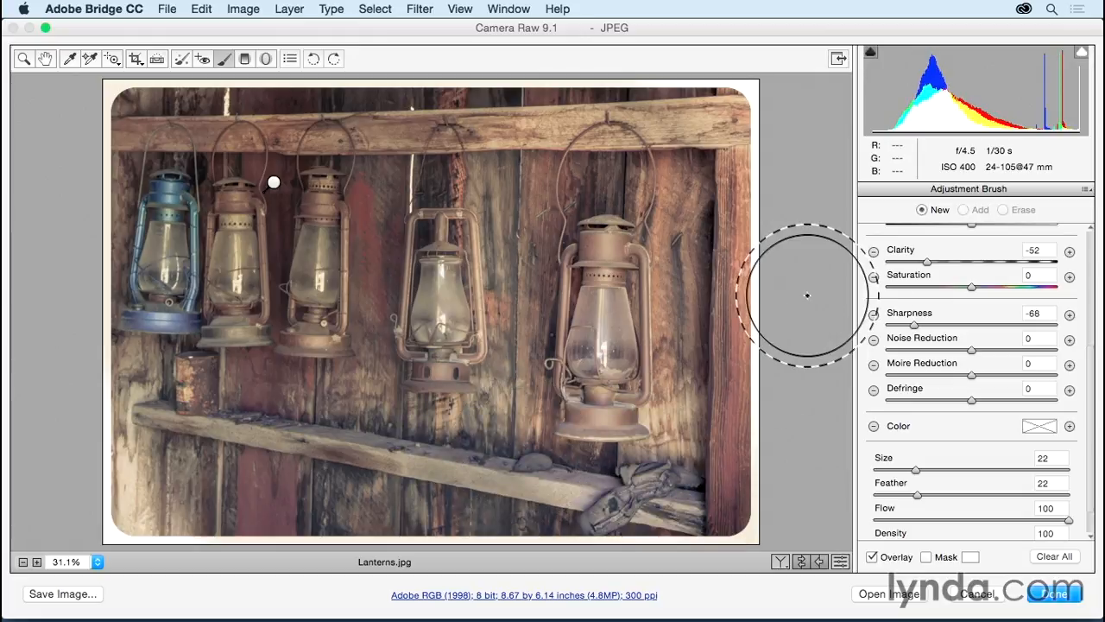
Compare the vintage look with the original photo once more and return to the edited version
key("p")
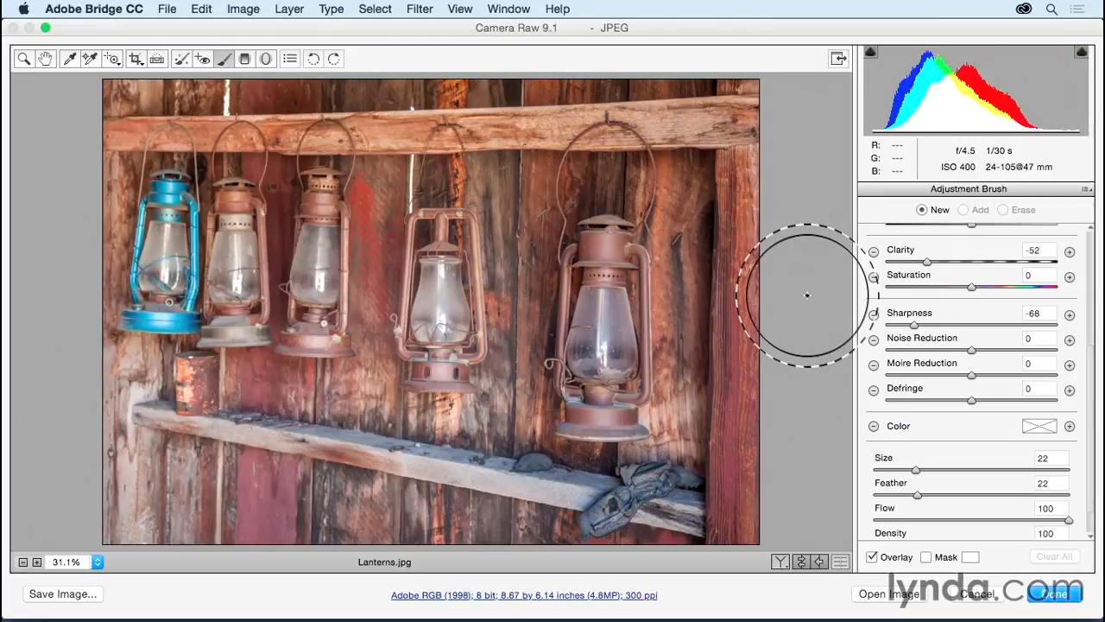
key("p")
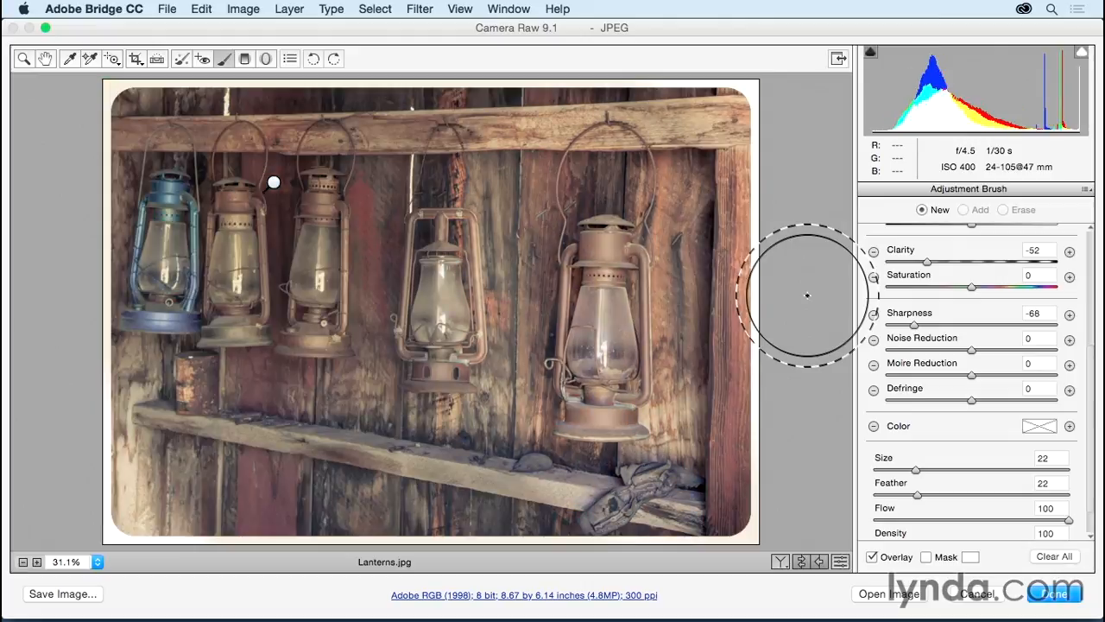